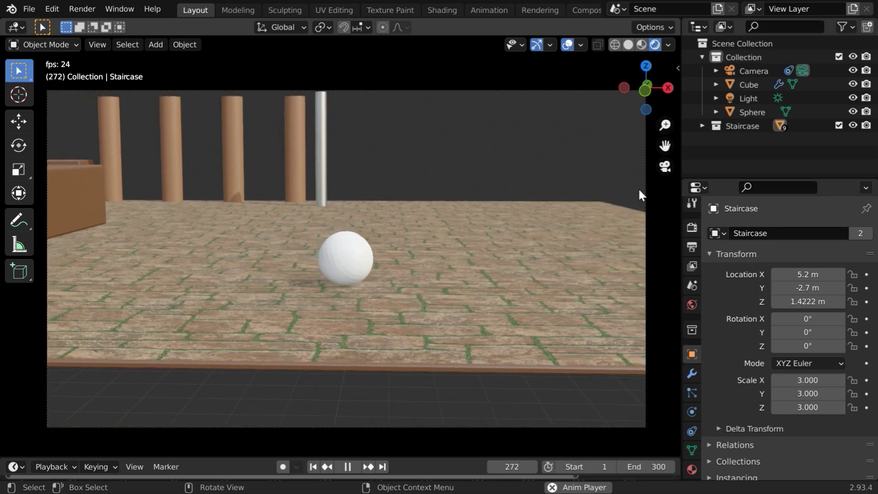
- Exit camera view, select the camera, and orbit and zoom around the finished demo scene
key(KP_0)
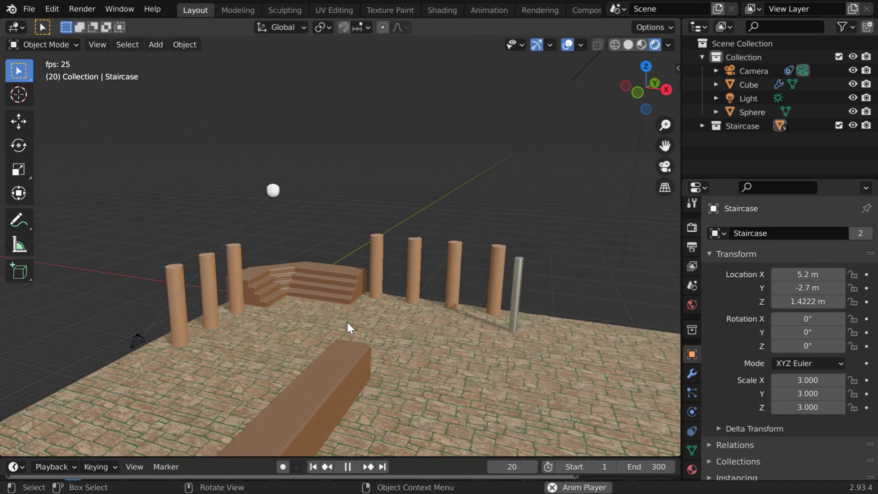
click(149, 344)
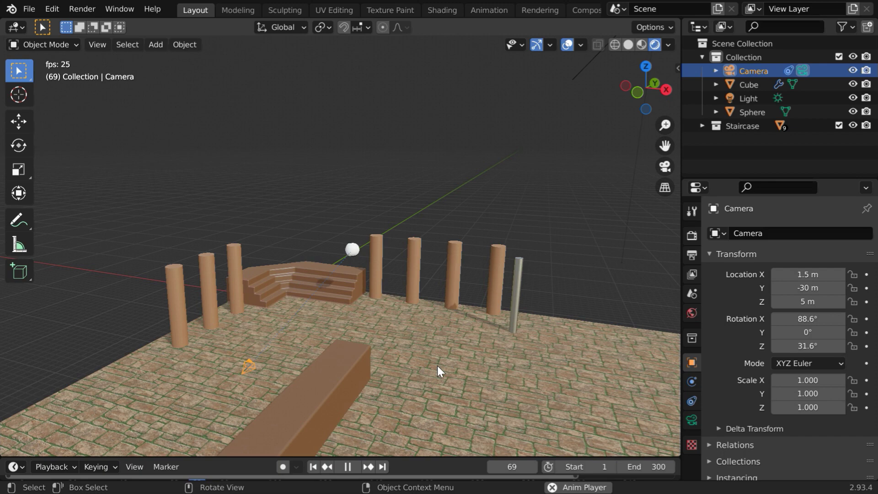
middle_drag(481, 381, 424, 435)
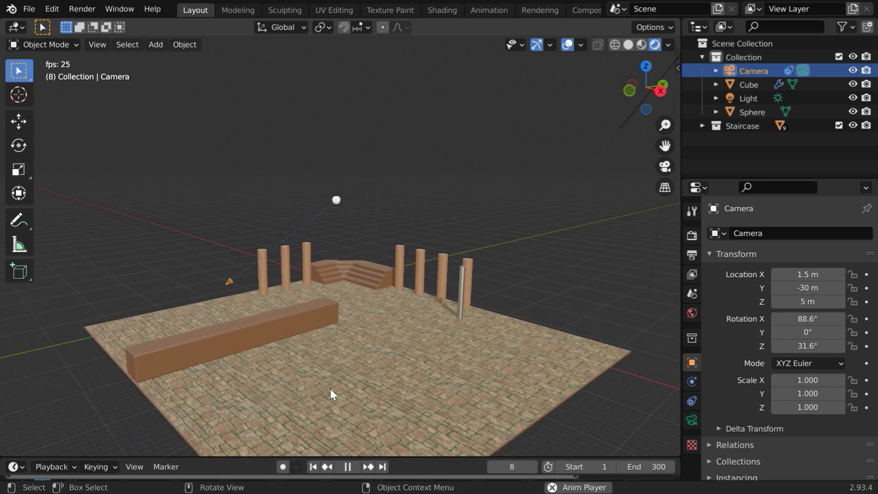
ctrl+middle_drag(336, 323, 482, 353)
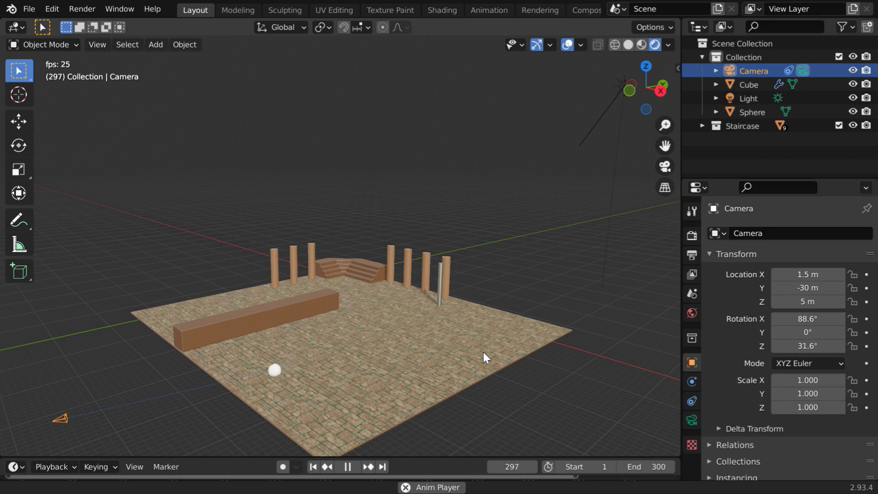
ctrl+middle_drag(483, 352, 497, 306)
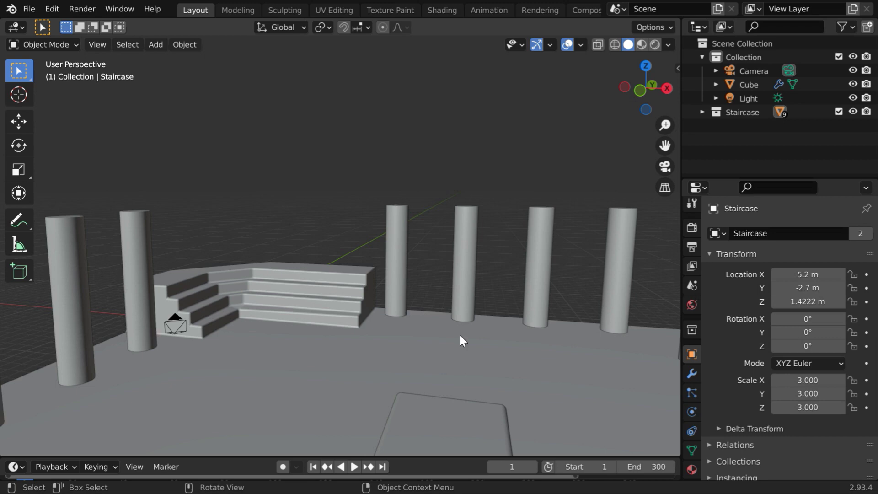
- Select the camera object in the viewport
click(174, 337)
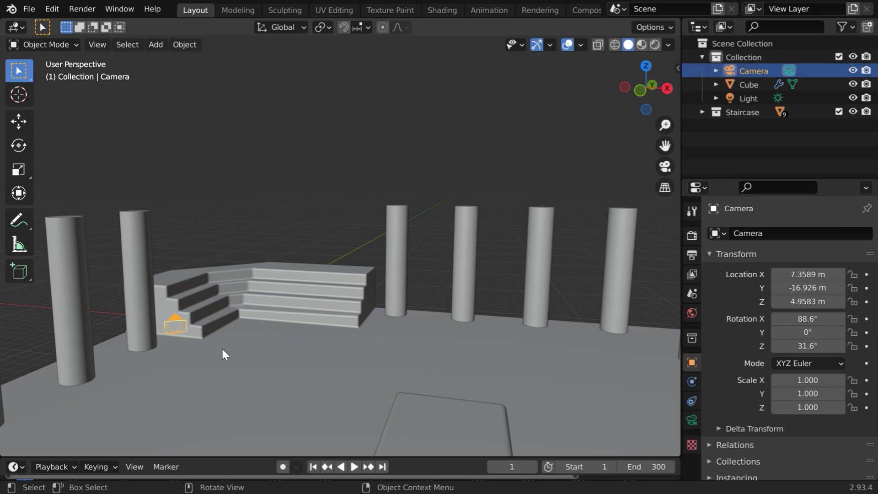
- Add a UV sphere at the origin
click(155, 44)
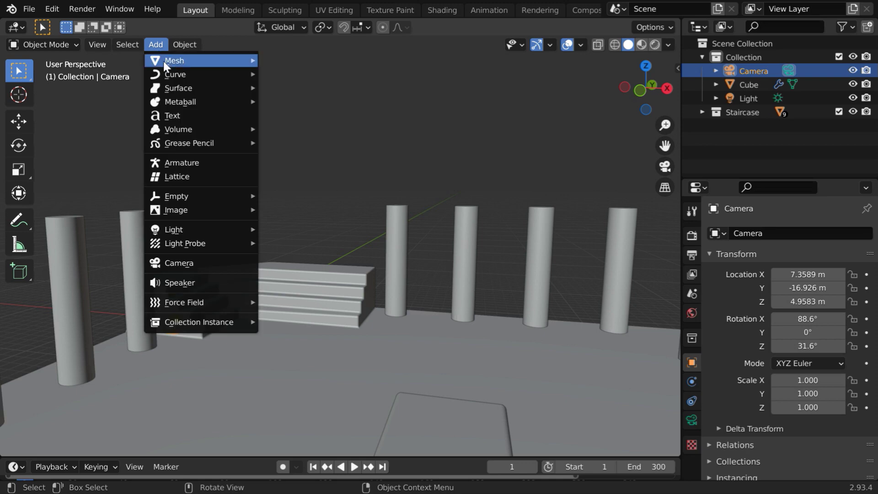
mouse_move(163, 62)
click(318, 101)
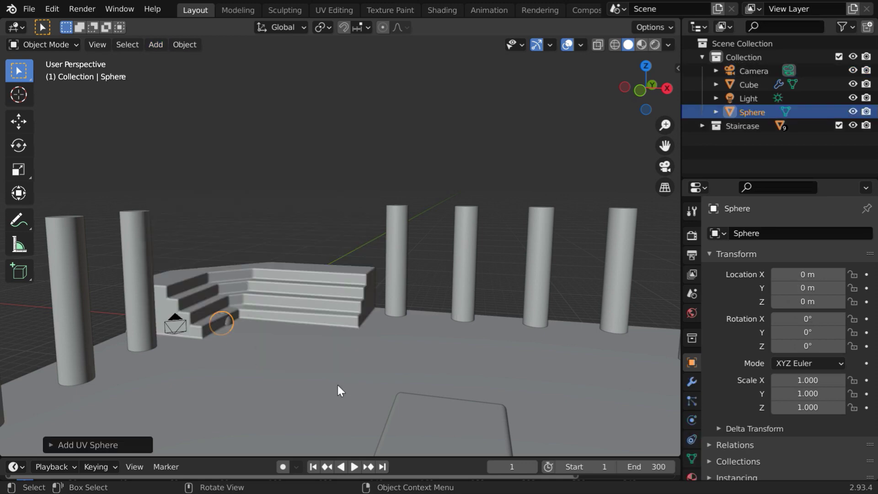
- Raise the sphere straight up to location Z 20 m
click(18, 121)
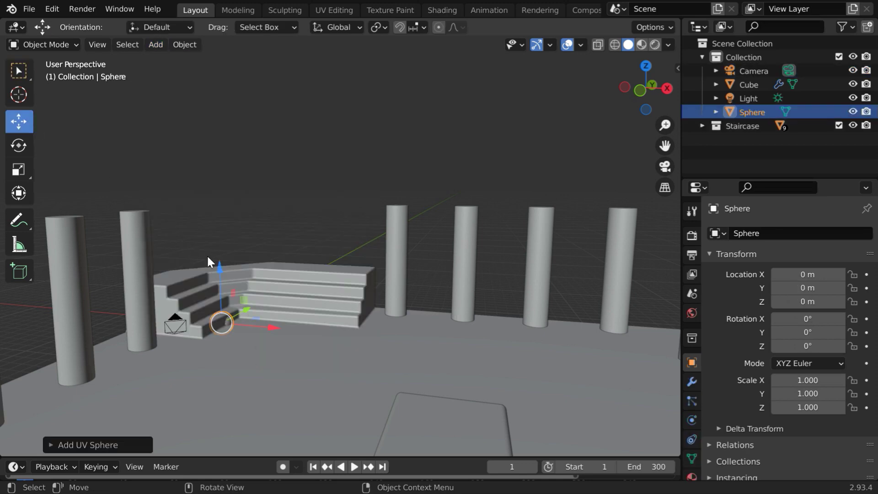
drag(219, 267, 257, 111)
middle_drag(304, 198, 308, 208)
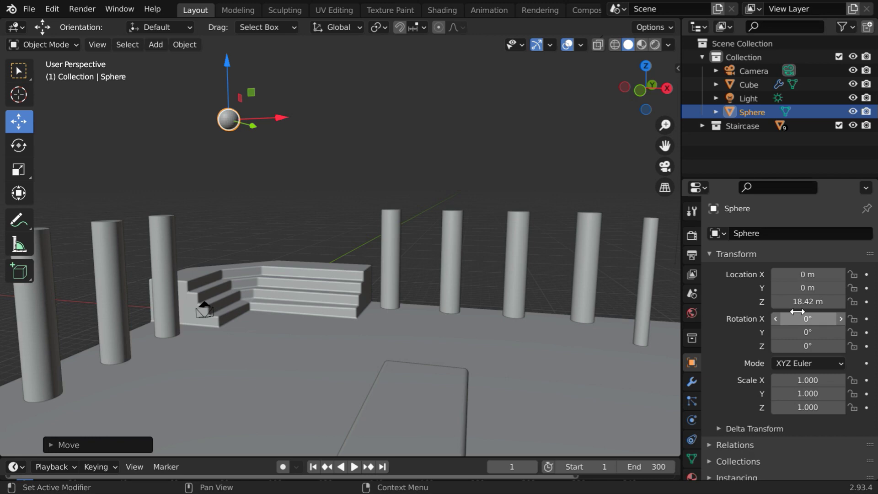
click(815, 303)
text(20)
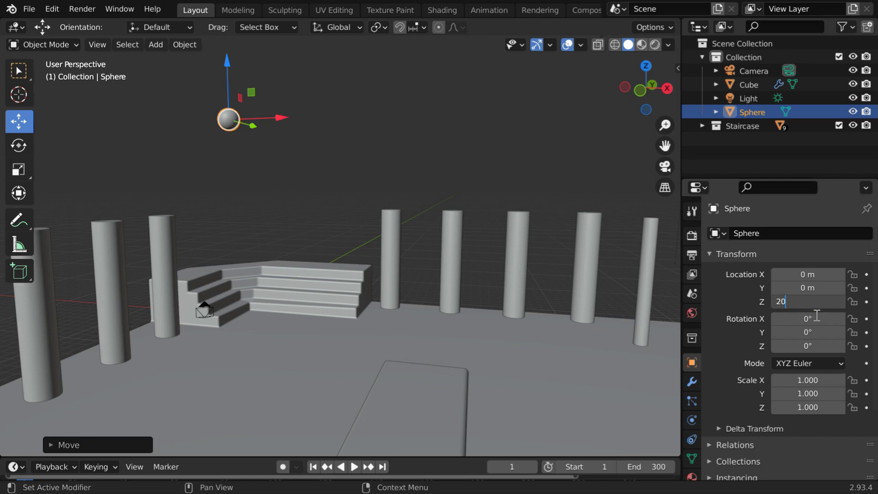
key(Return)
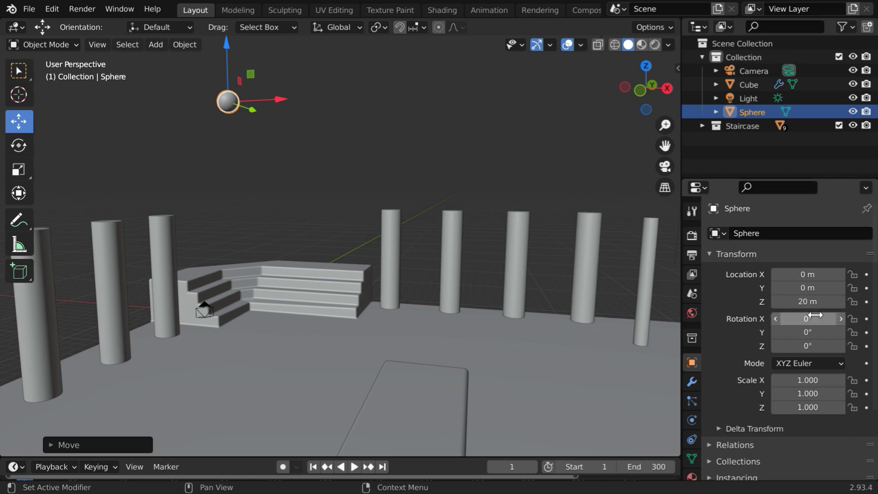
- Make the sphere an Active rigid body with bounciness 1
click(9, 74)
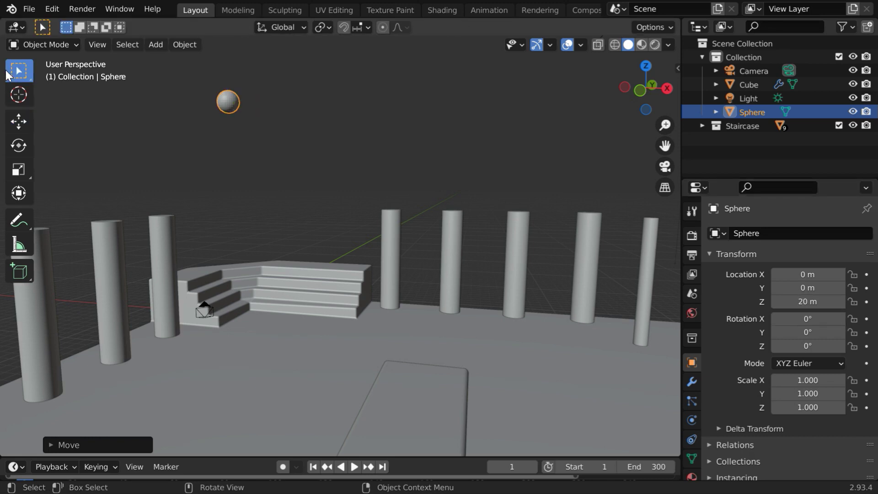
click(693, 420)
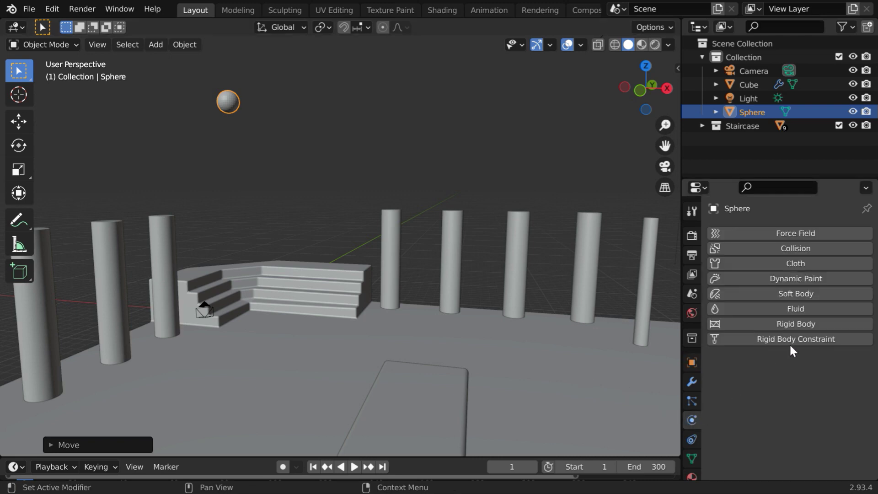
click(804, 326)
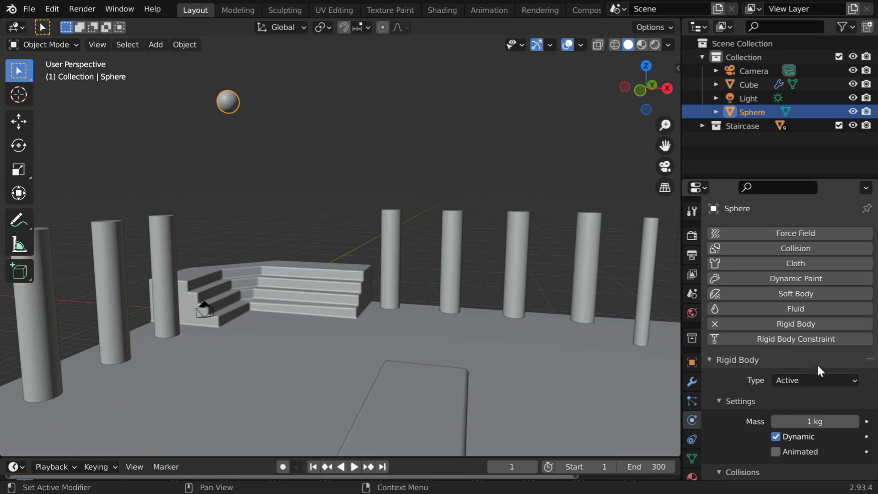
scroll(831, 378, down, 7)
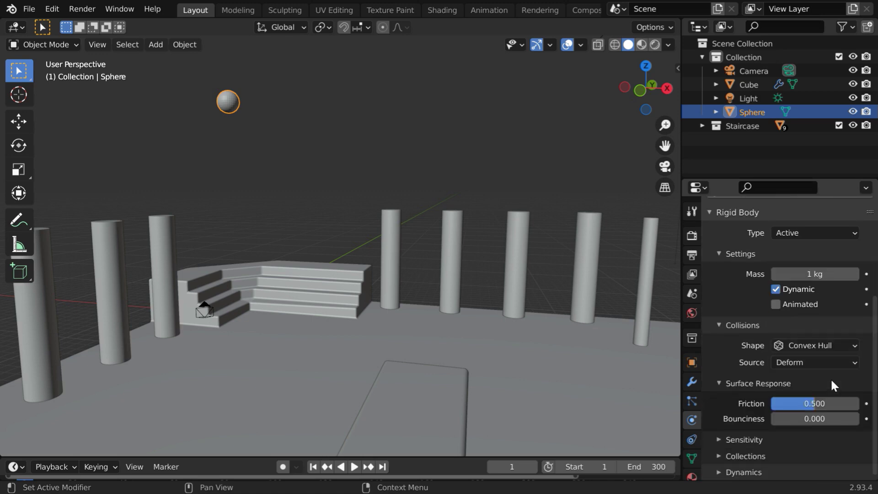
drag(790, 419, 846, 419)
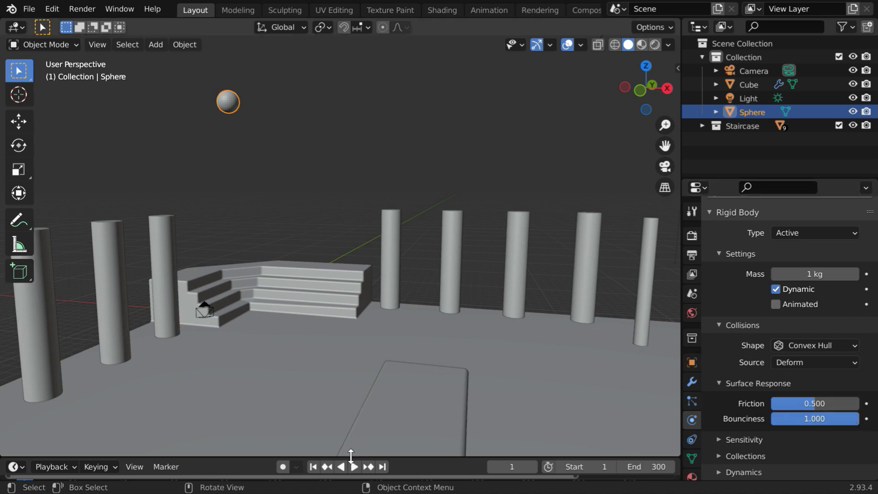
click(353, 467)
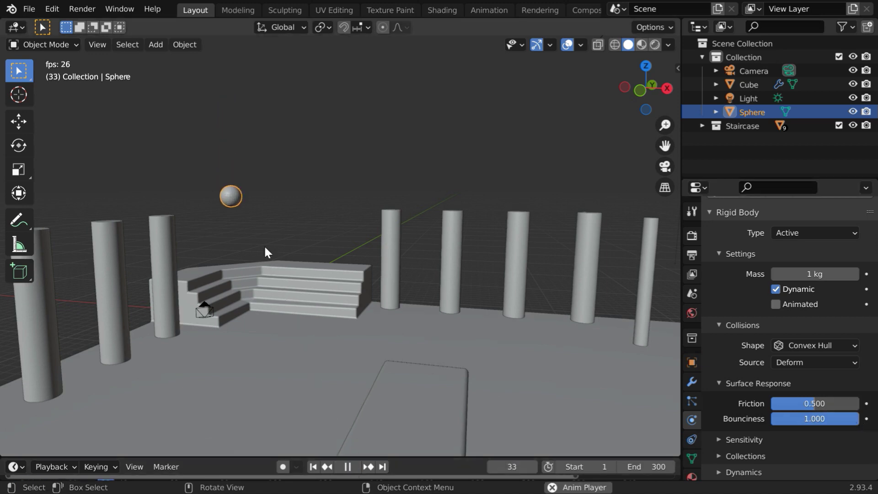
middle_drag(266, 330, 273, 356)
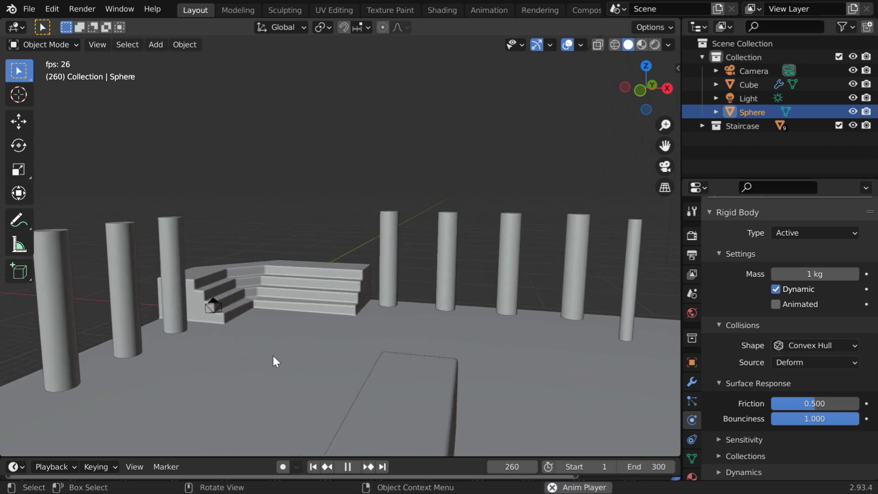
click(346, 466)
click(314, 469)
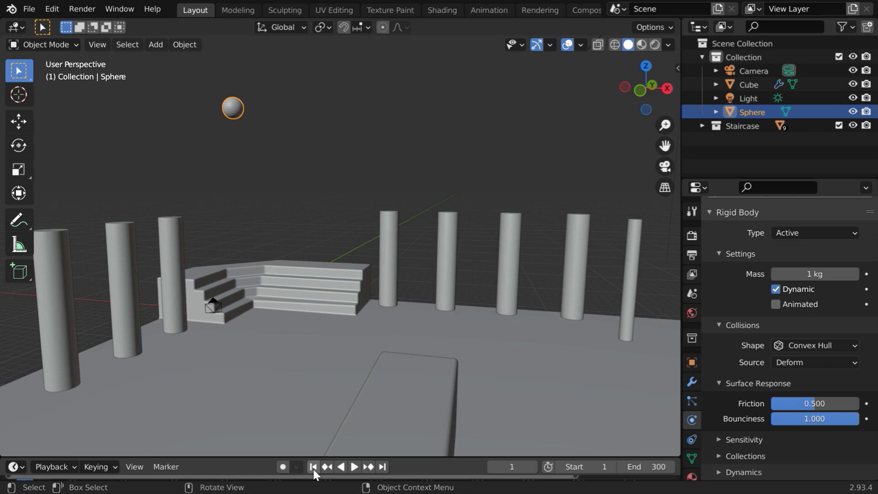
- Switch to Rendered shading, check the camera view and back, then select the camera
click(654, 45)
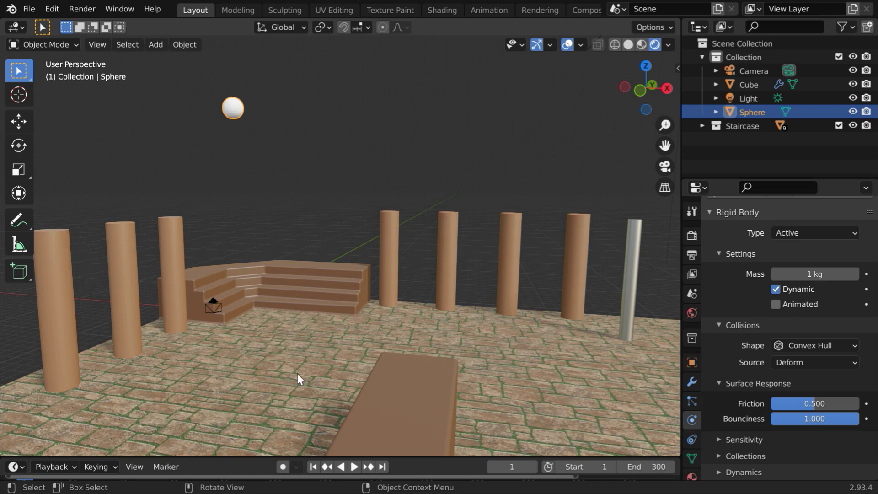
click(667, 173)
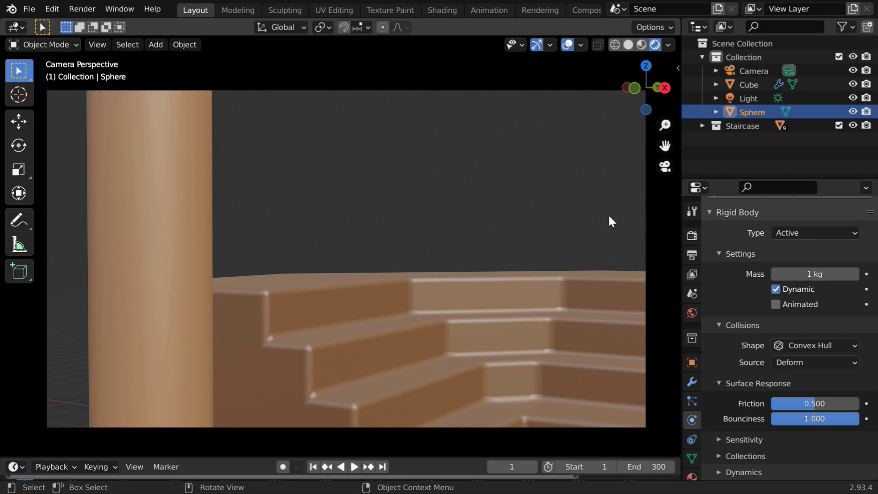
click(666, 166)
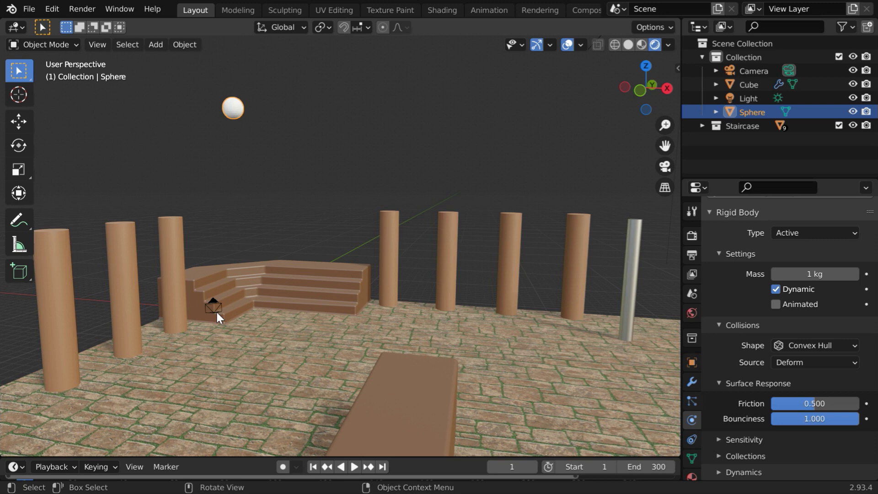
click(217, 312)
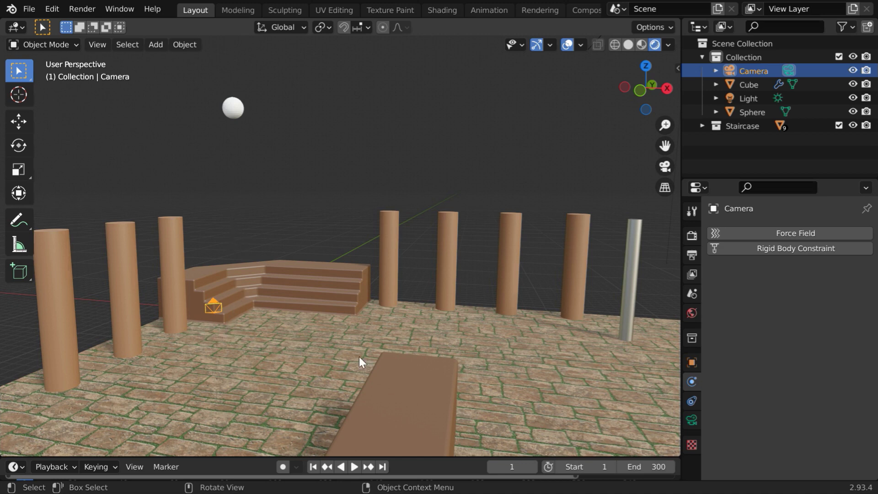
- Give the camera a Track To constraint with the Sphere as its target
click(691, 401)
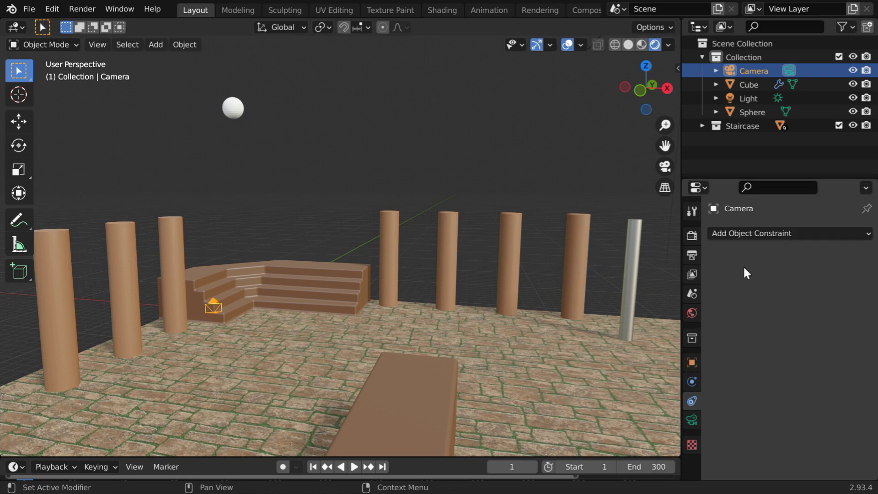
click(754, 233)
click(742, 332)
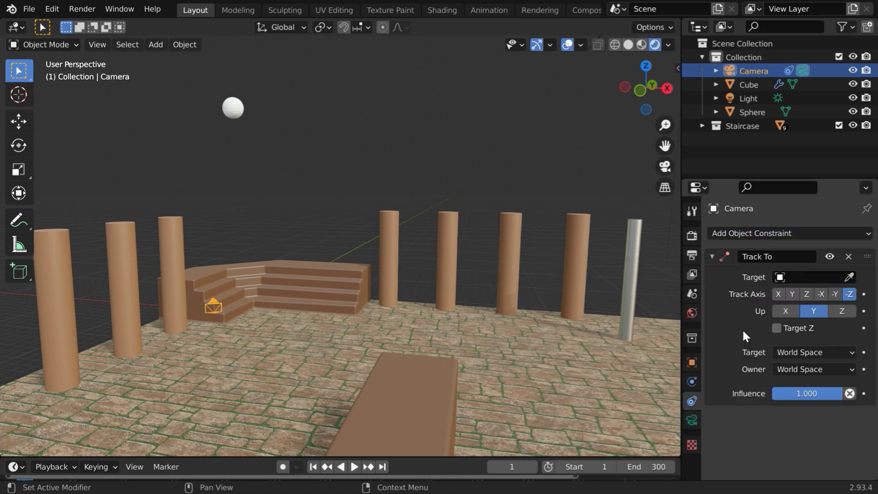
click(849, 277)
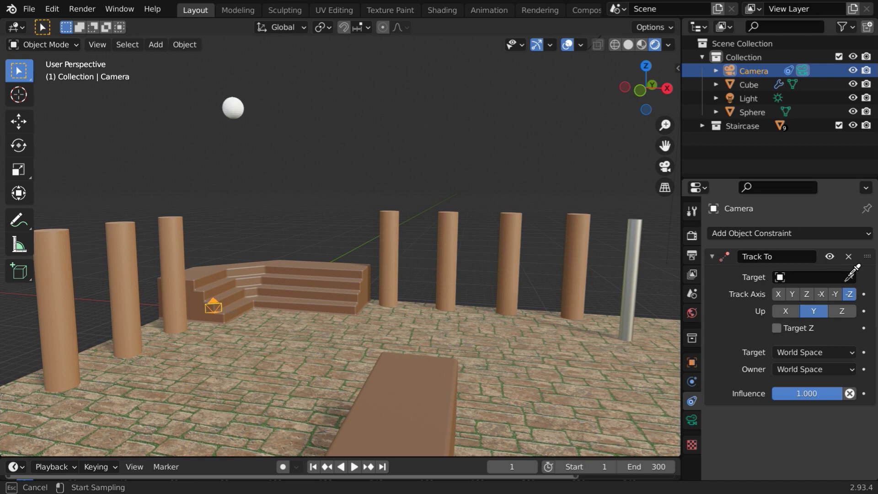
click(236, 110)
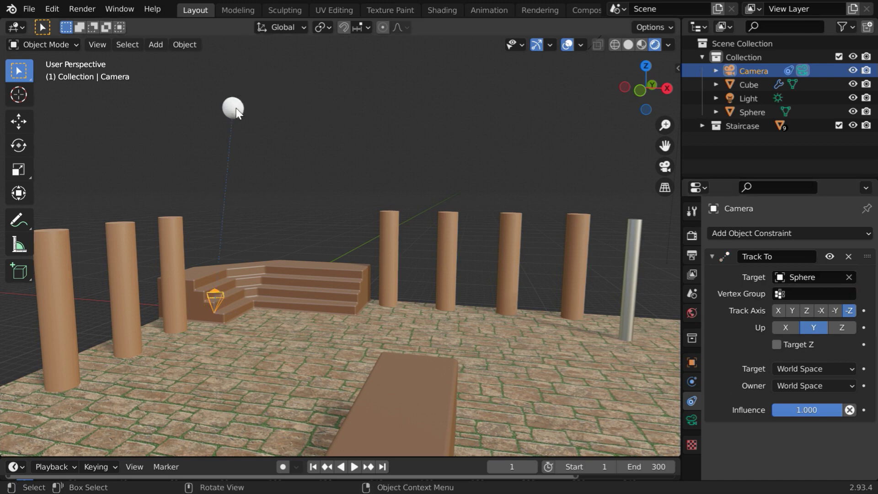
- Slide the camera back along the Y axis with the Move tool
click(15, 119)
mouse_move(265, 289)
ctrl+middle_down()
mouse_move(267, 309)
mouse_move(260, 298)
ctrl+middle_up()
drag(262, 290, 91, 373)
- Set the camera's location to X 1.5 m and Y -30 m
click(19, 71)
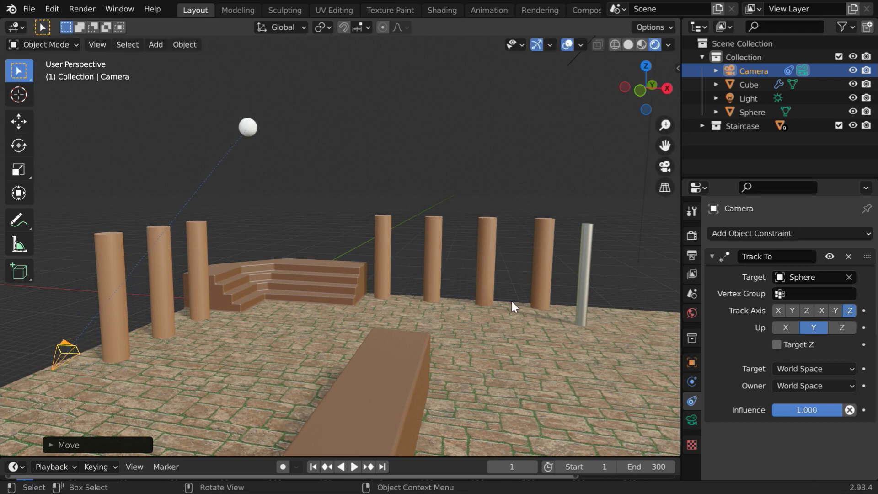
click(692, 363)
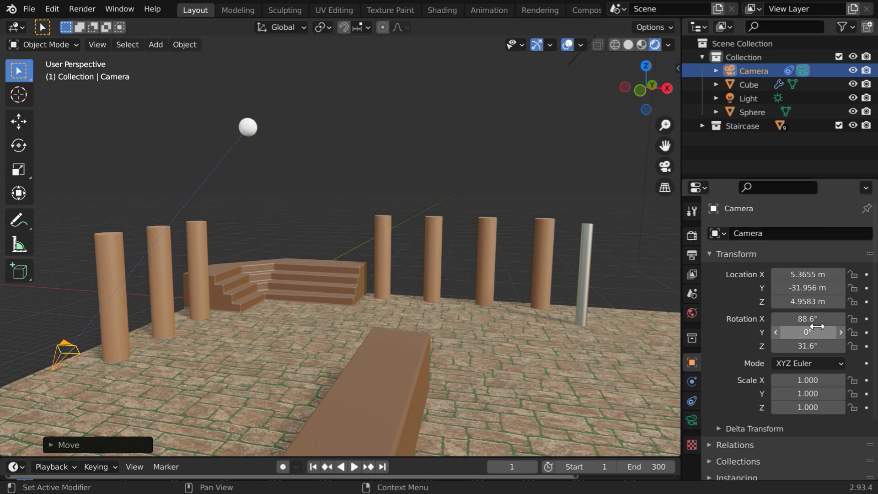
click(810, 275)
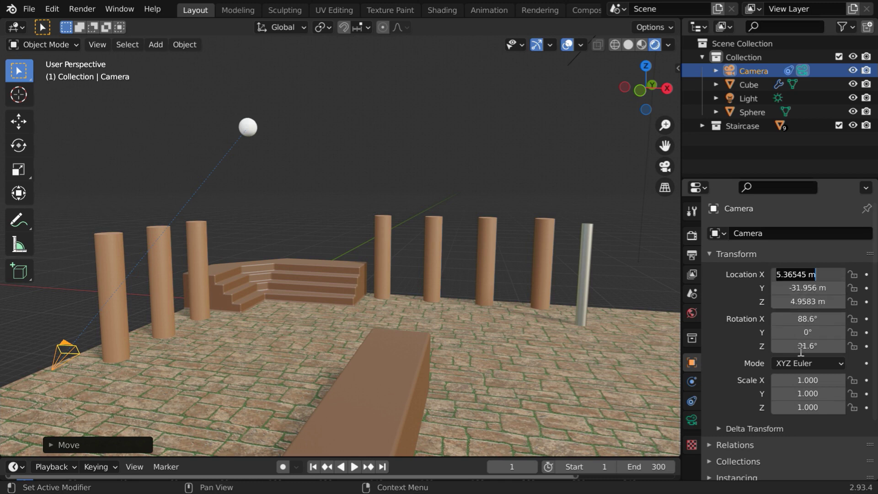
text(1.5)
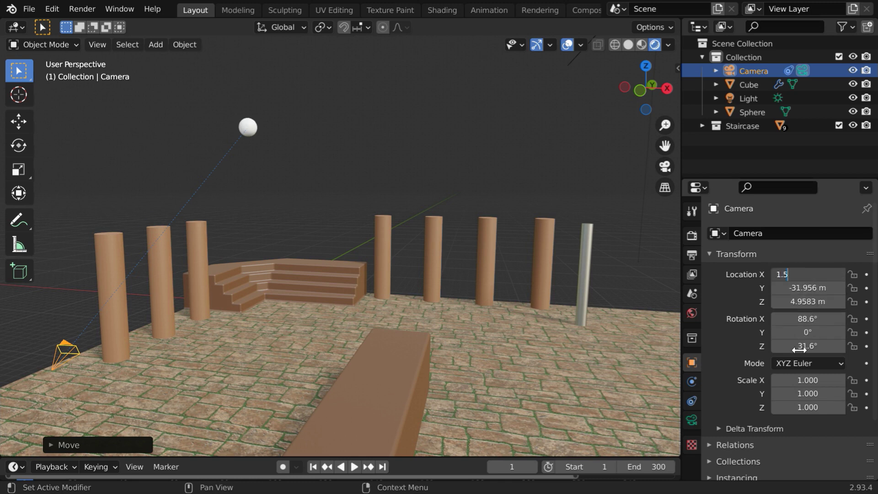
key(Return)
click(808, 288)
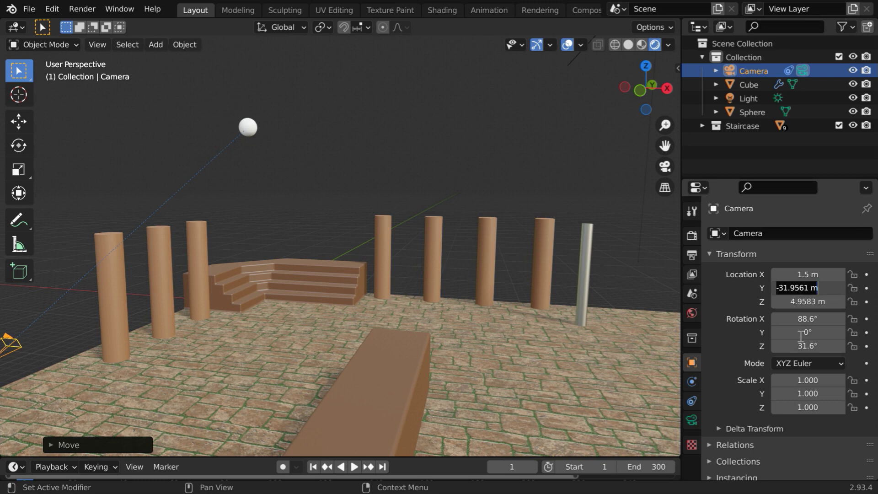
text(-30)
key(Return)
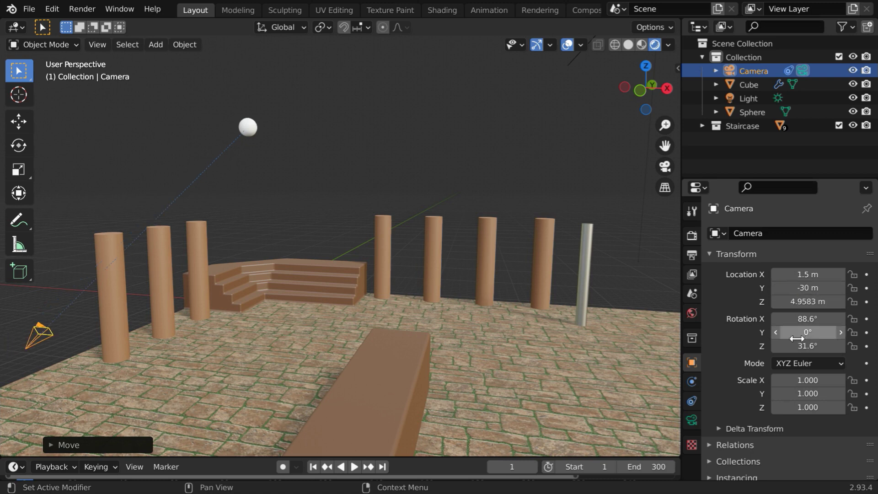
- Play the rigid-body simulation while zooming to watch, pausing at frame 268
ctrl+middle_drag(251, 352, 248, 360)
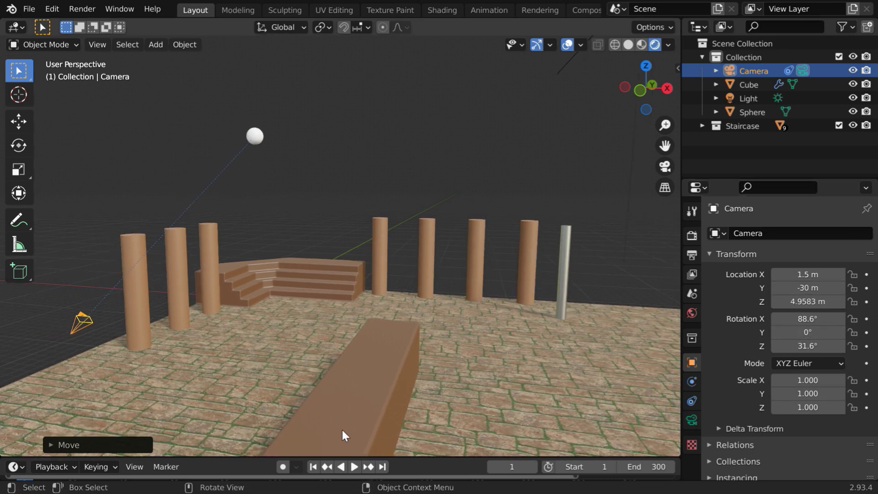
click(355, 467)
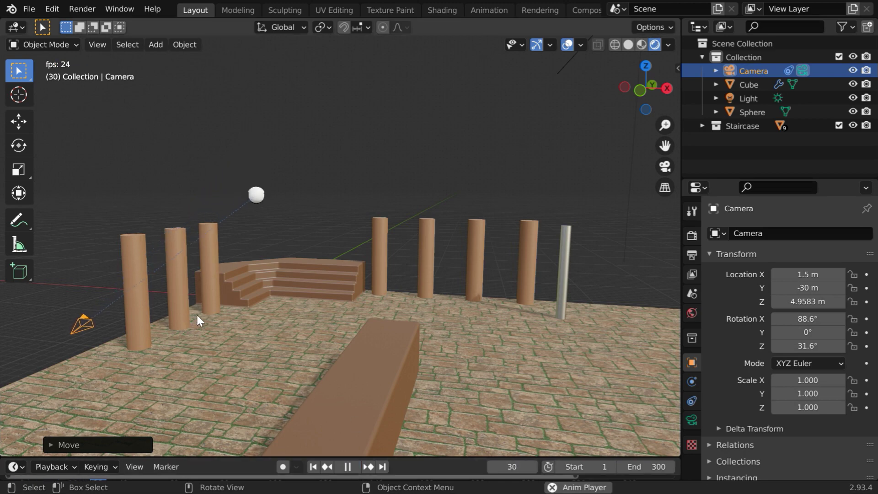
ctrl+middle_drag(250, 298, 251, 334)
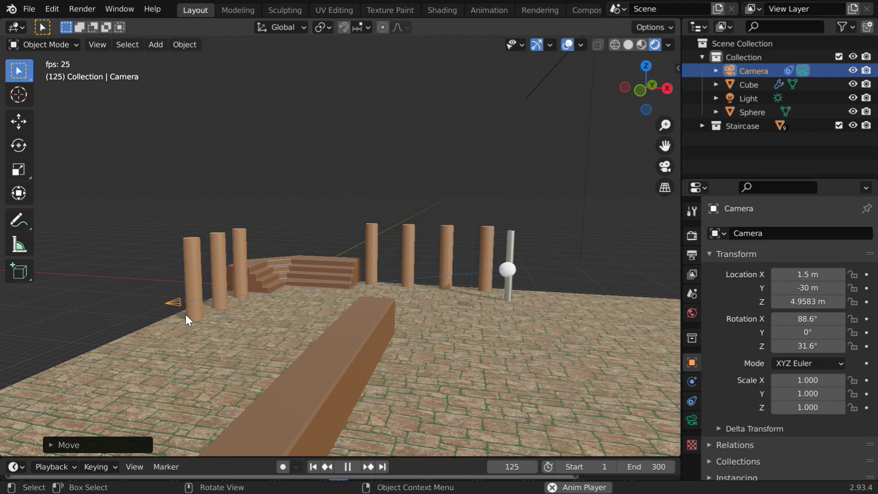
ctrl+middle_drag(224, 336, 253, 357)
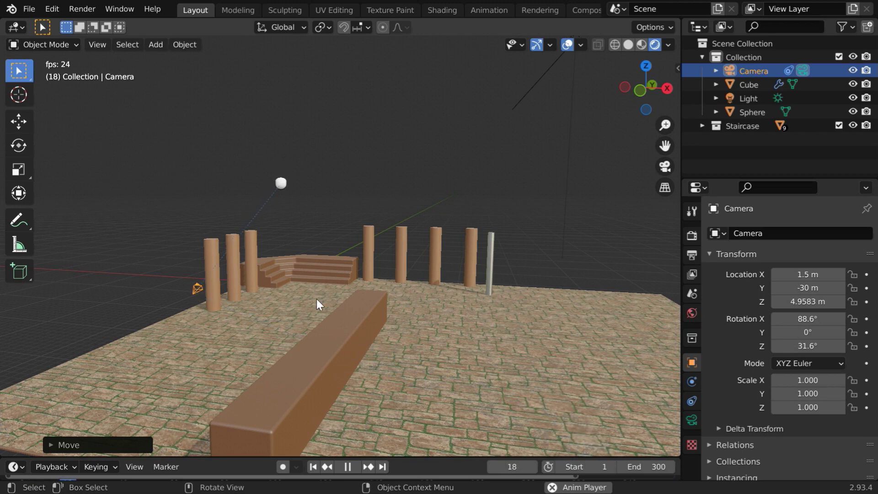
ctrl+middle_drag(355, 308, 368, 273)
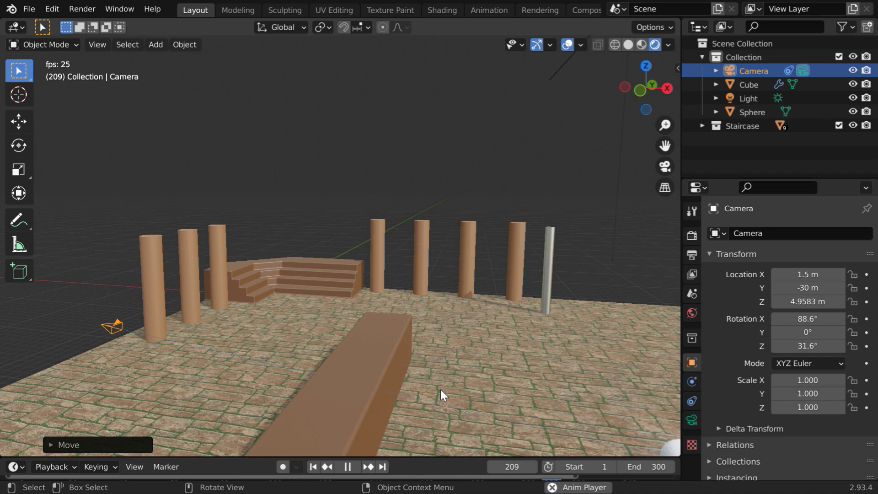
click(348, 466)
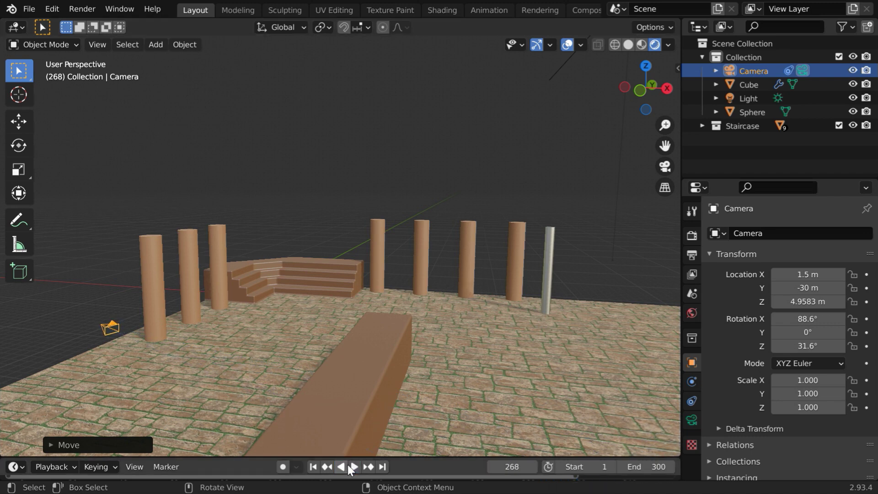
- From frame 1, play the animation through the camera view and pause at frame 275
click(309, 468)
click(665, 166)
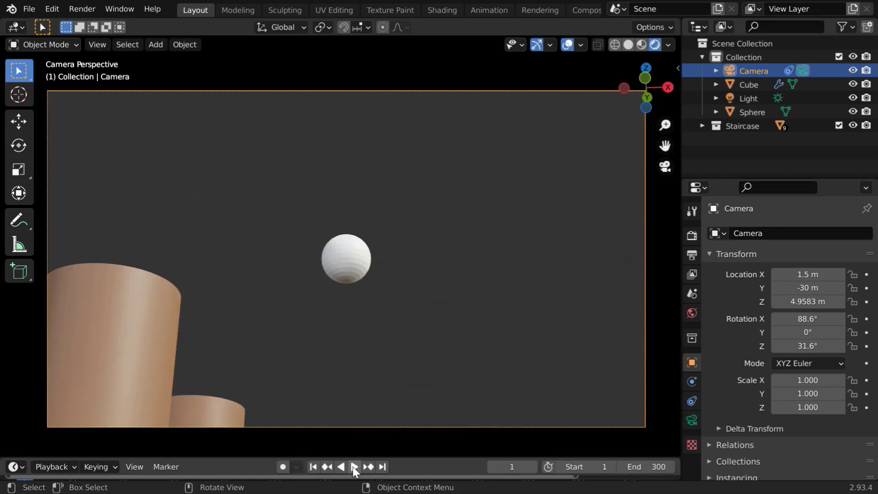
click(354, 466)
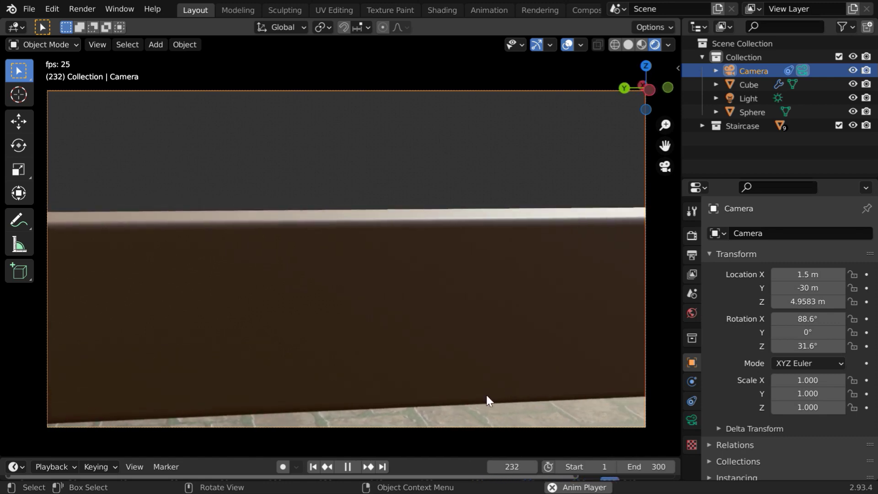
click(353, 467)
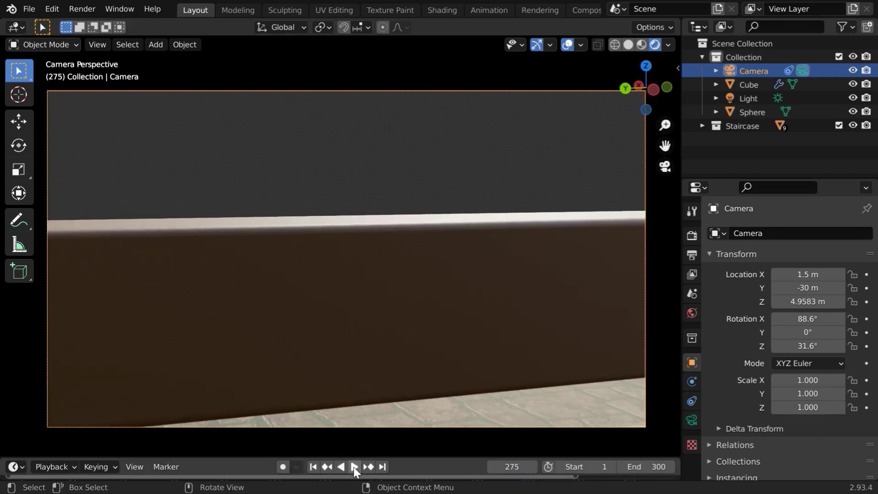
- Exit camera view, return to frame 1, then select the sphere and the camera
click(669, 169)
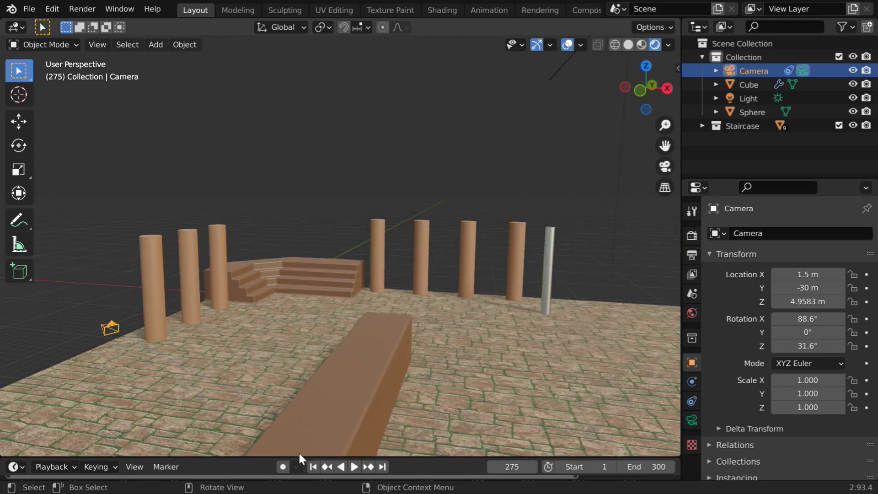
click(313, 467)
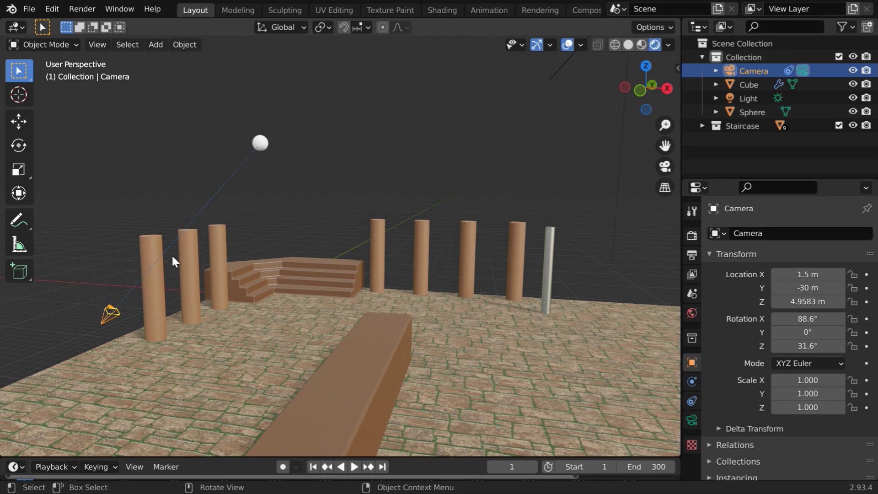
click(261, 144)
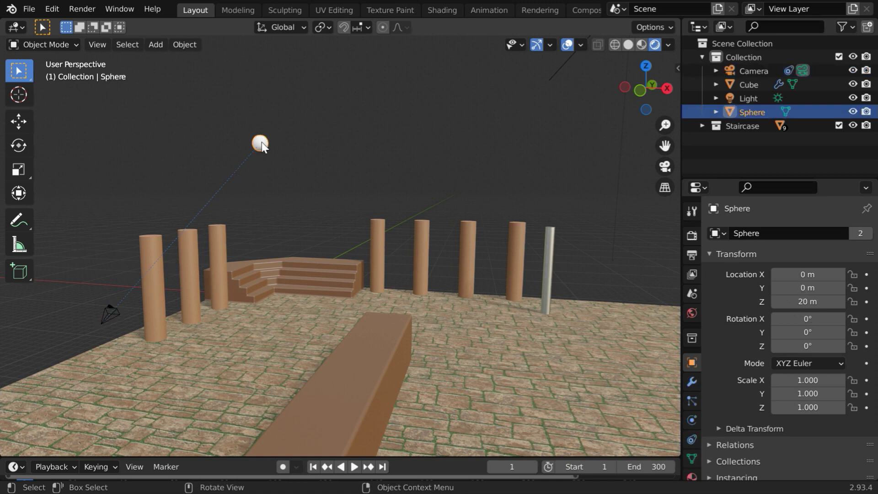
click(112, 315)
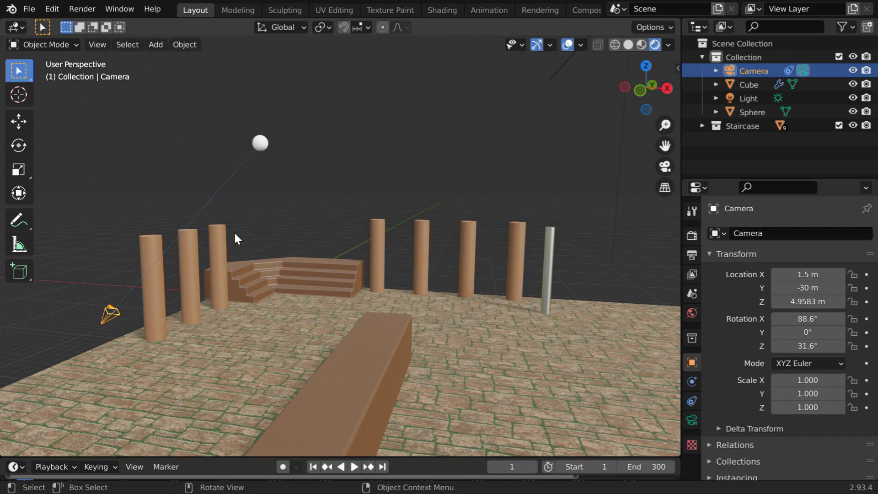
- Parent the camera to the sphere with Ctrl+P > Object, keeping its transform, then reselect the camera
shift+click(264, 146)
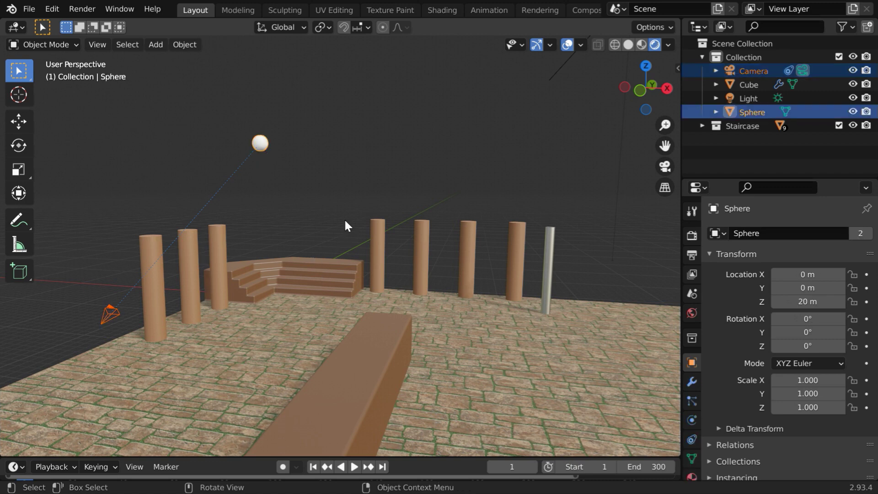
key(ctrl+p)
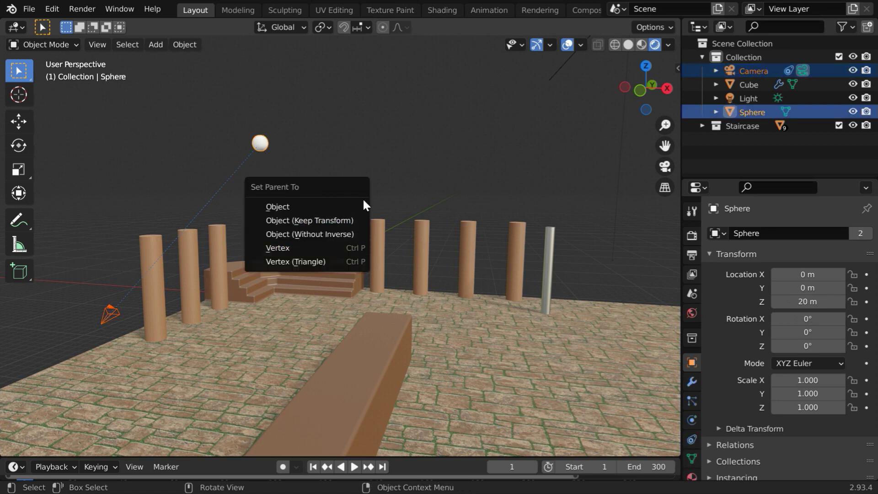
click(326, 221)
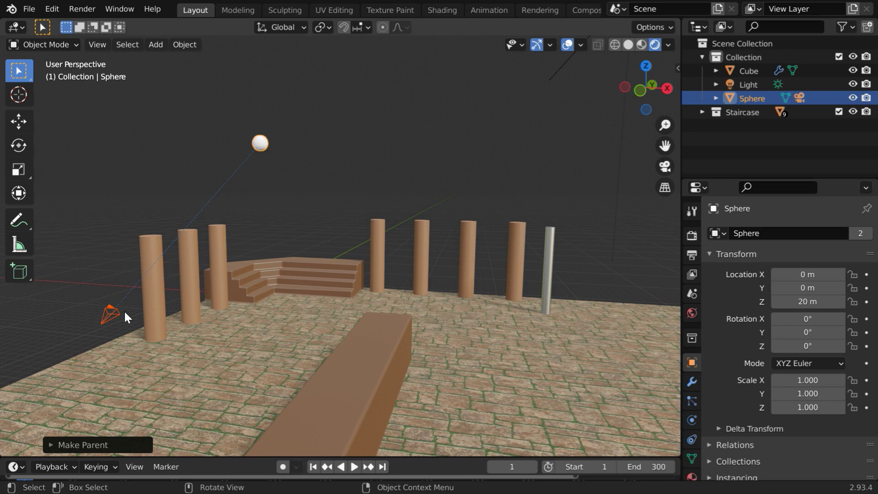
click(109, 313)
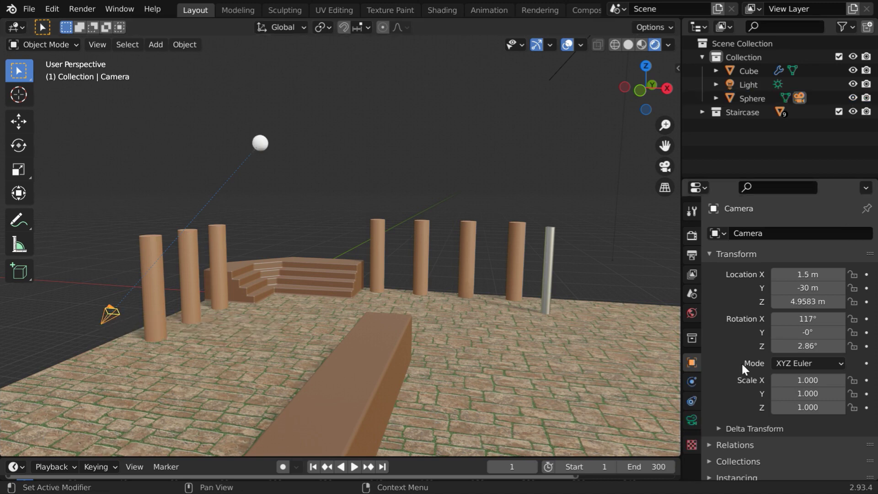
- Expand the camera's Relations panel to show Sphere as its Object-type parent
scroll(775, 360, down, 4)
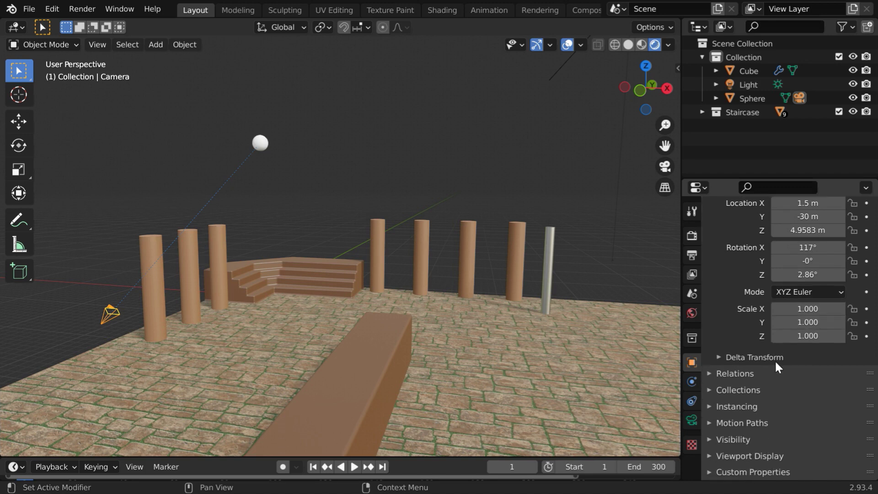
click(712, 373)
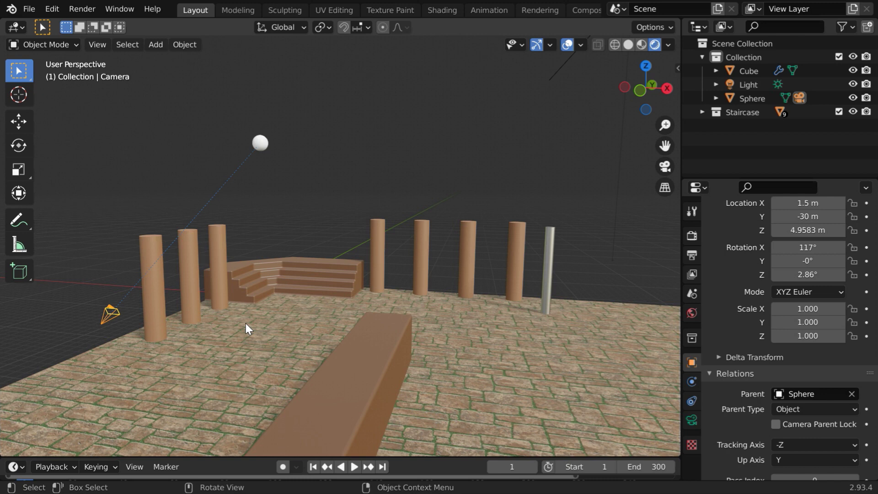
- Play the animation to about frame 285 to watch the camera ride with the sphere, then rewind to frame 1
click(353, 467)
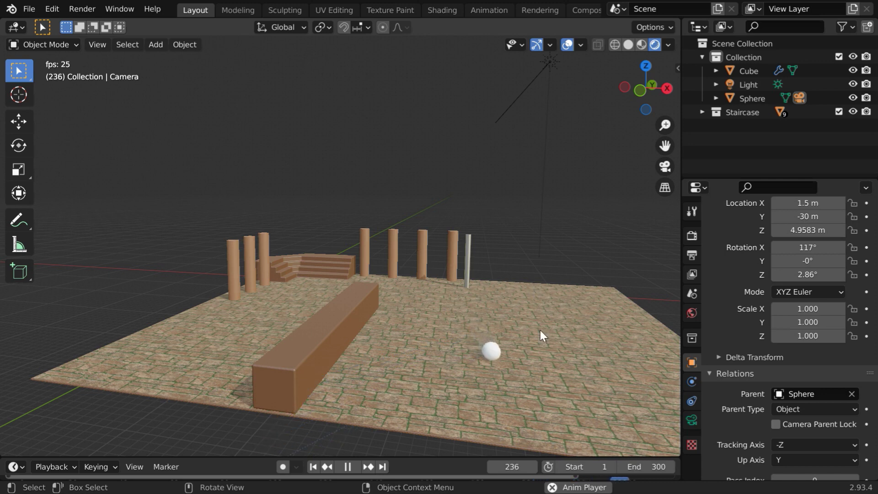
click(348, 466)
click(313, 467)
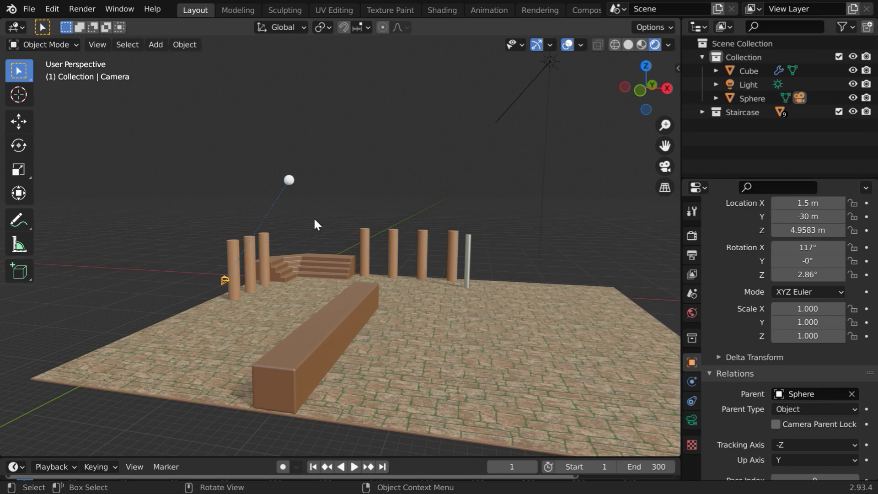
- Clear Sphere from the camera's Parent field and zoom the view out slightly
click(850, 394)
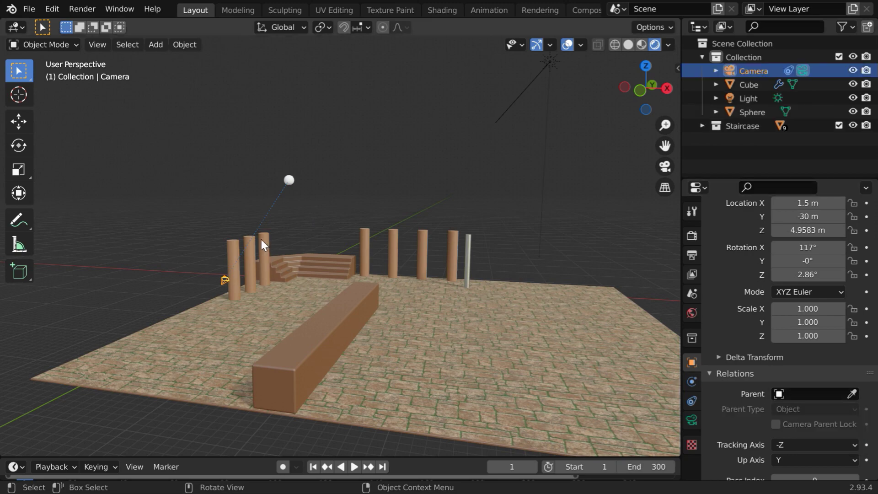
scroll(261, 239, up, 5)
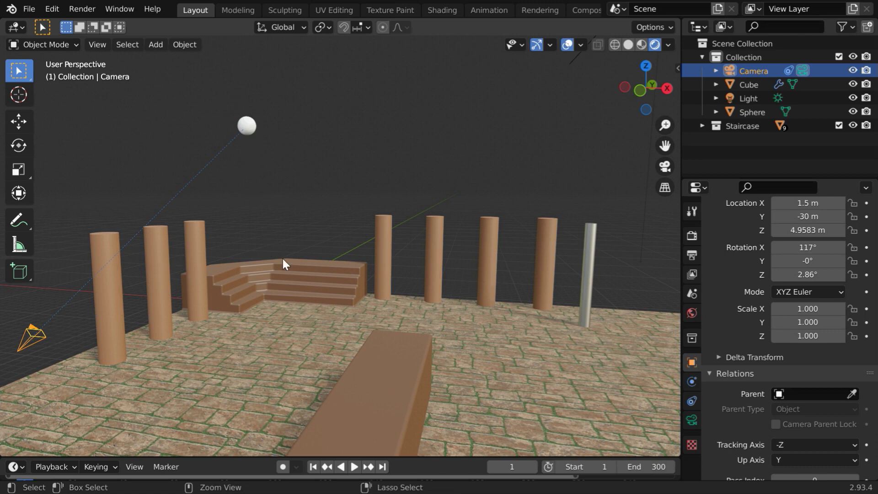
ctrl+middle_drag(298, 263, 297, 269)
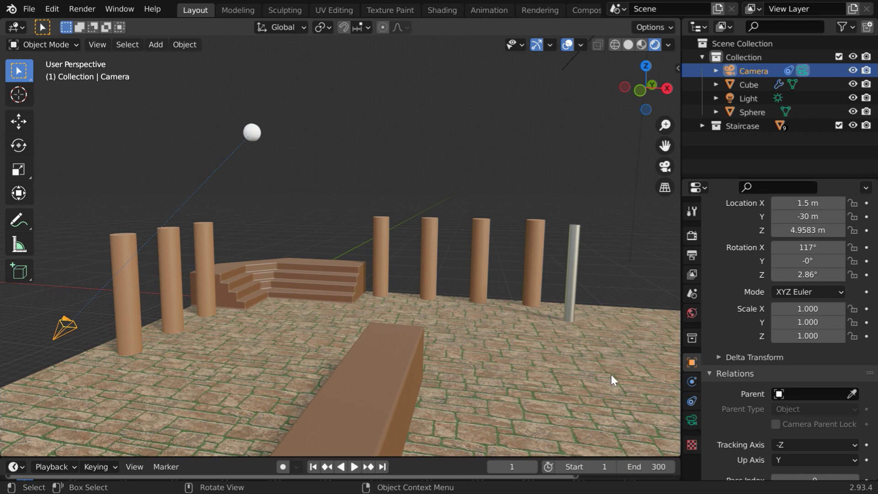
- Delete the camera's Track To constraint and add a Child Of constraint with the Sphere picked as target
click(691, 398)
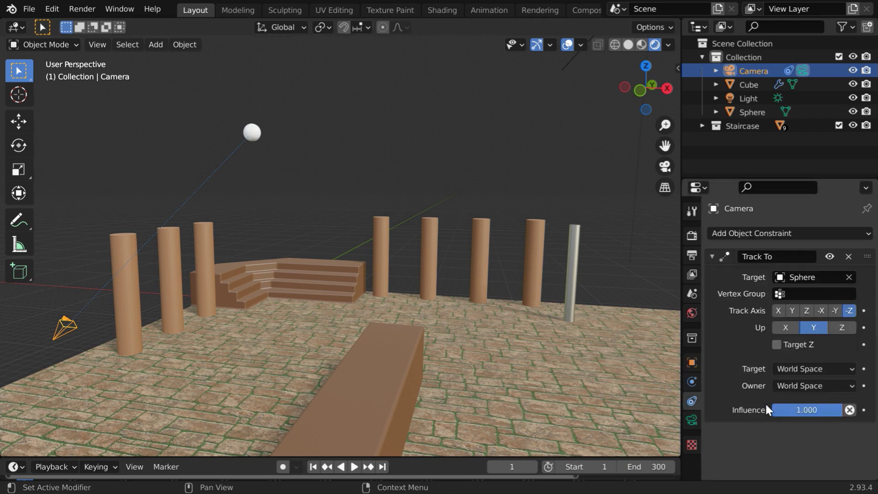
click(848, 256)
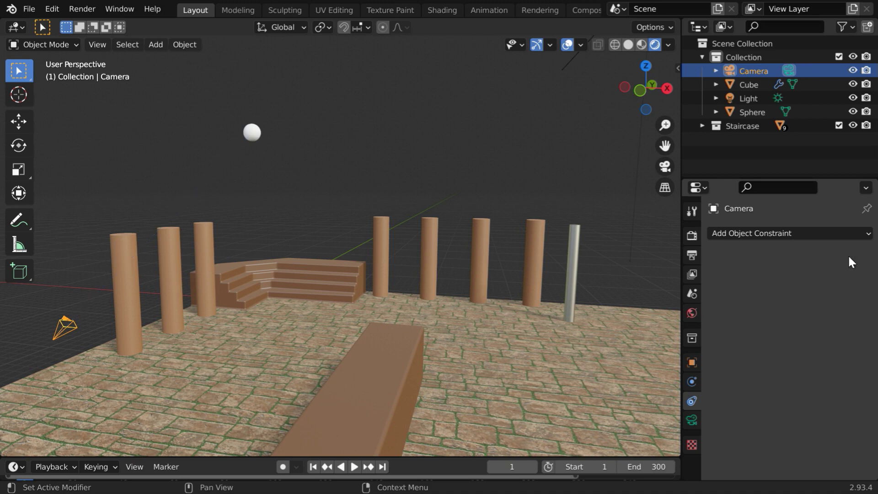
click(769, 233)
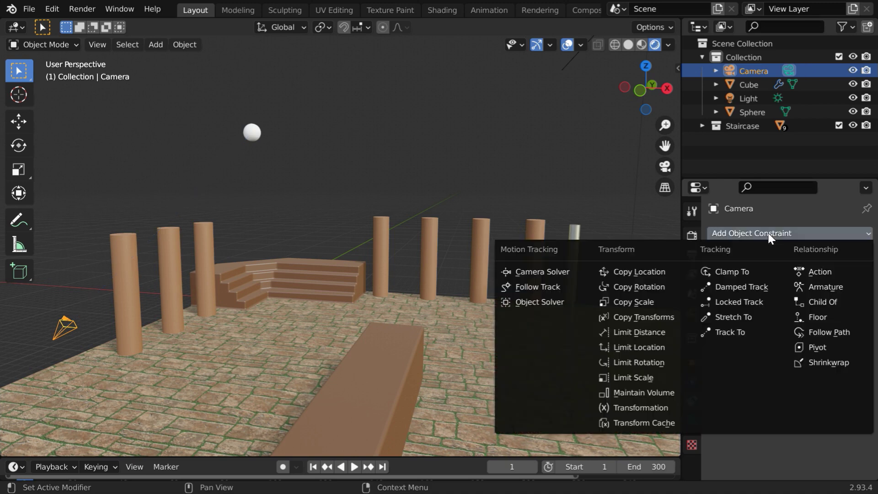
click(825, 303)
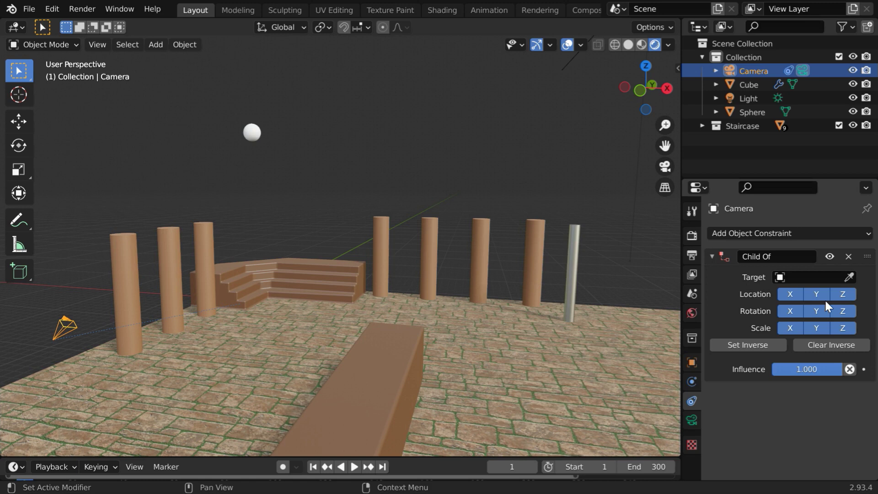
click(849, 277)
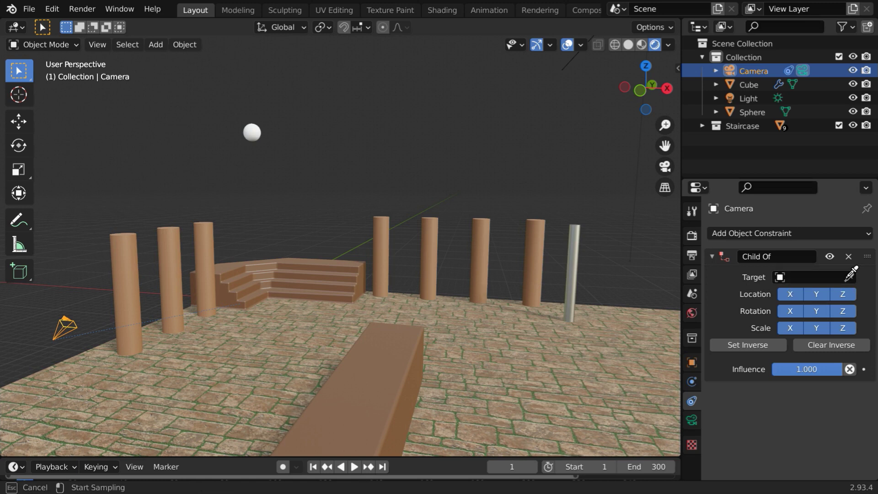
click(257, 128)
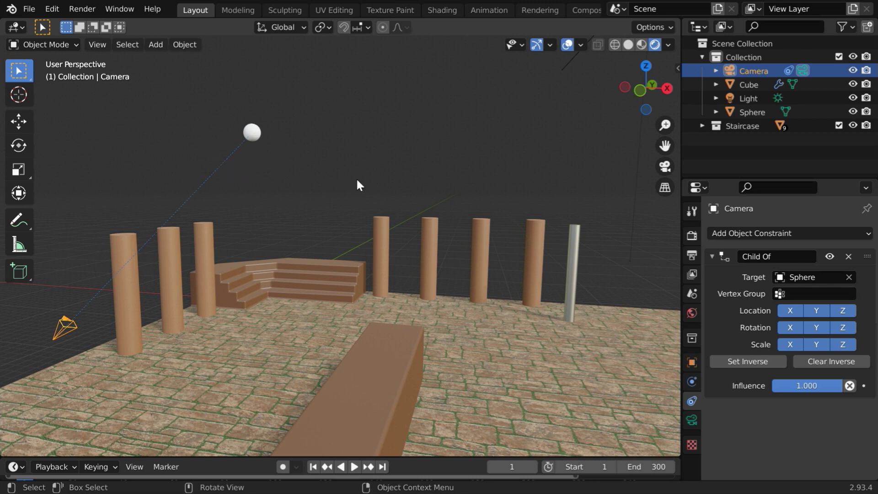
- Turn off X, Y and Z rotation on the Child Of constraint so it follows only X/Y location
click(792, 331)
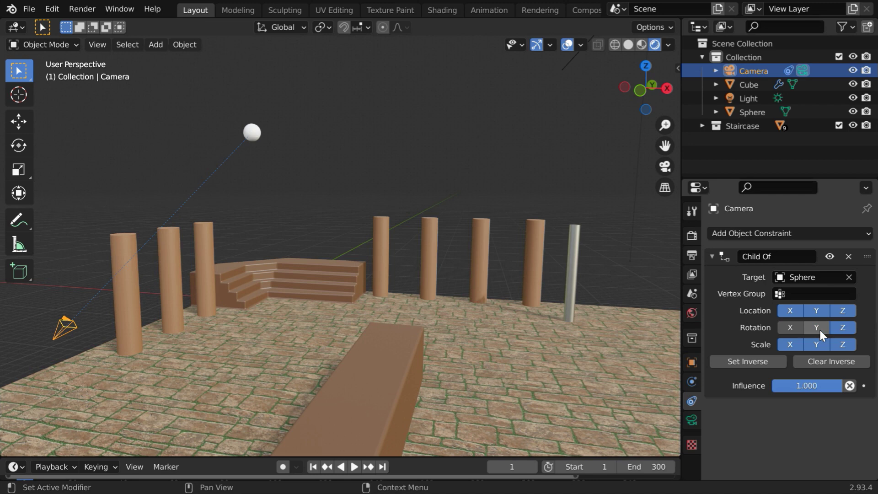
click(819, 328)
click(845, 329)
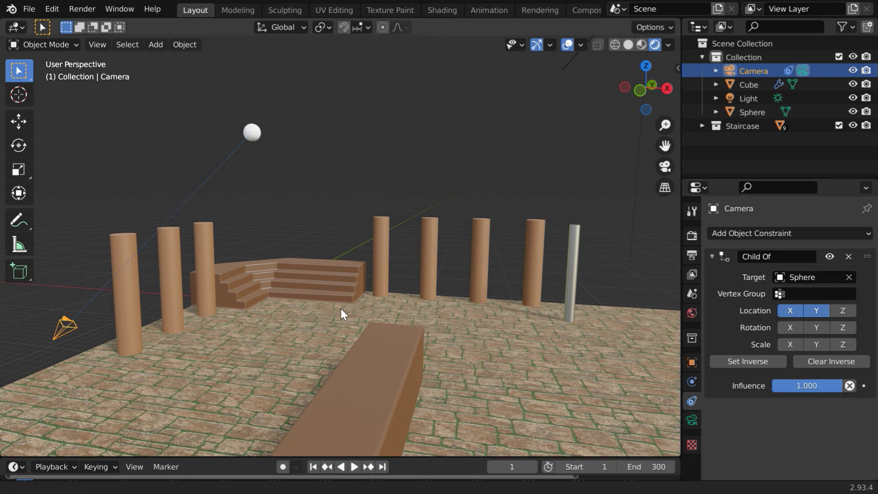
scroll(339, 312, down, 3)
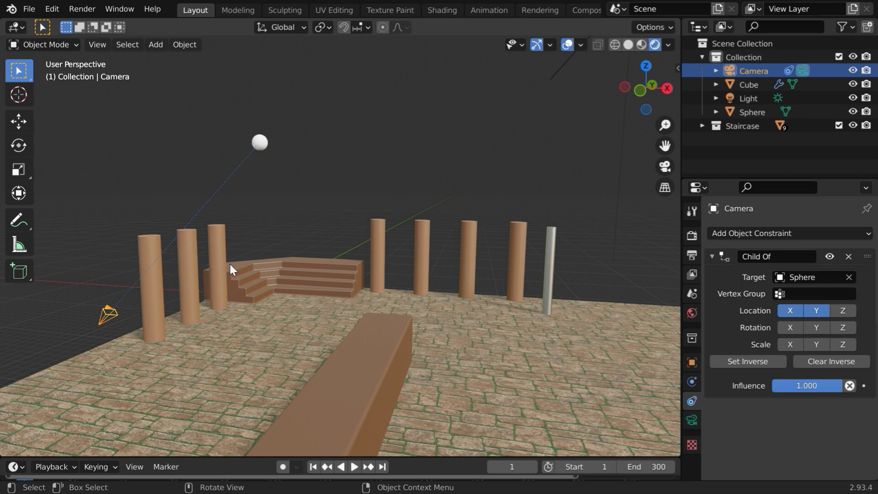
- Add a Track To constraint to the camera targeting the Sphere (Track Axis -Z, Up Y)
click(712, 256)
click(745, 230)
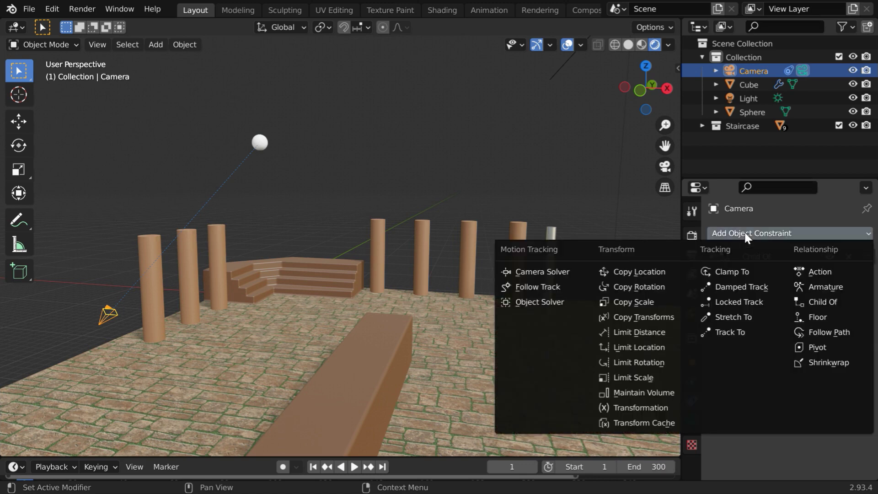
click(735, 330)
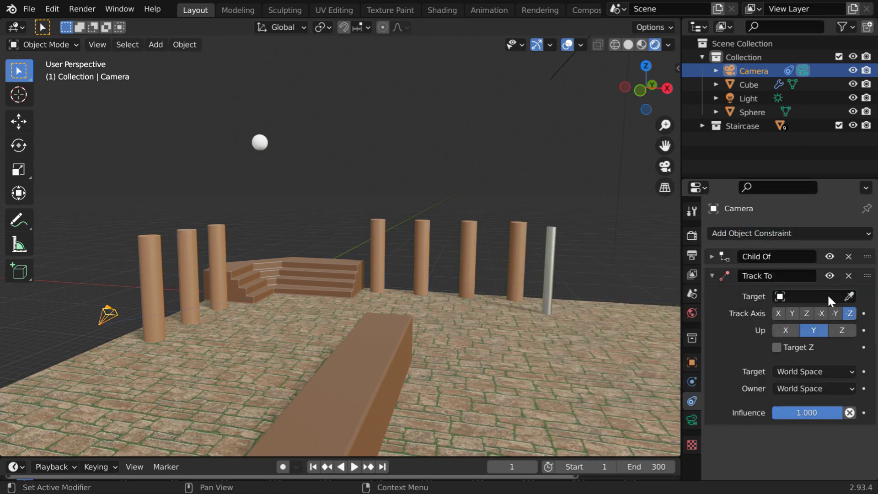
click(849, 296)
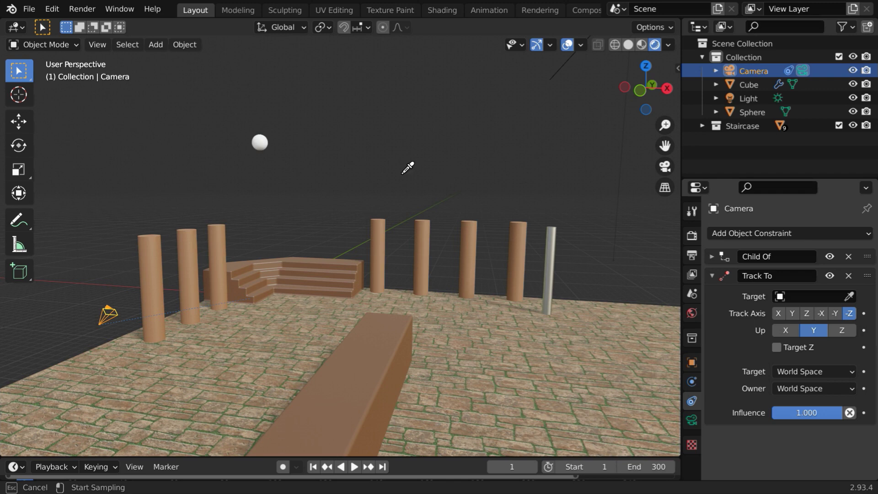
click(264, 138)
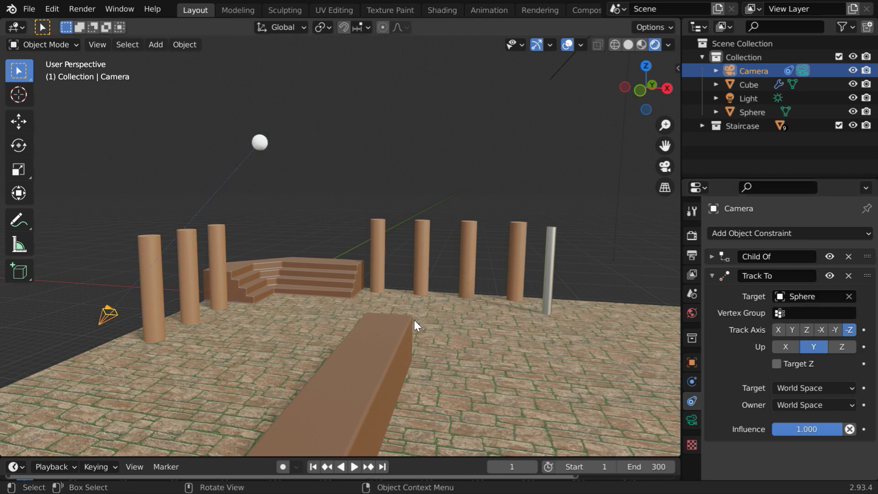
- Play the animation, zooming the viewport to watch the camera track the sphere
click(355, 466)
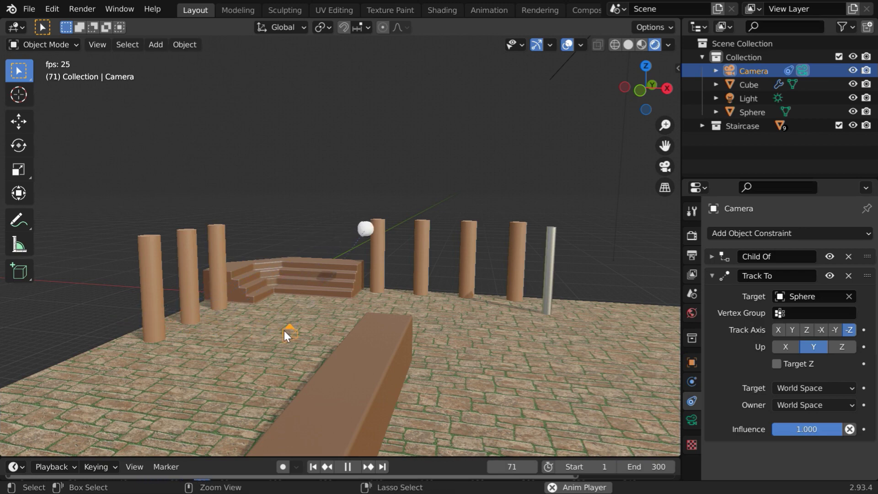
scroll(452, 372, down, 2)
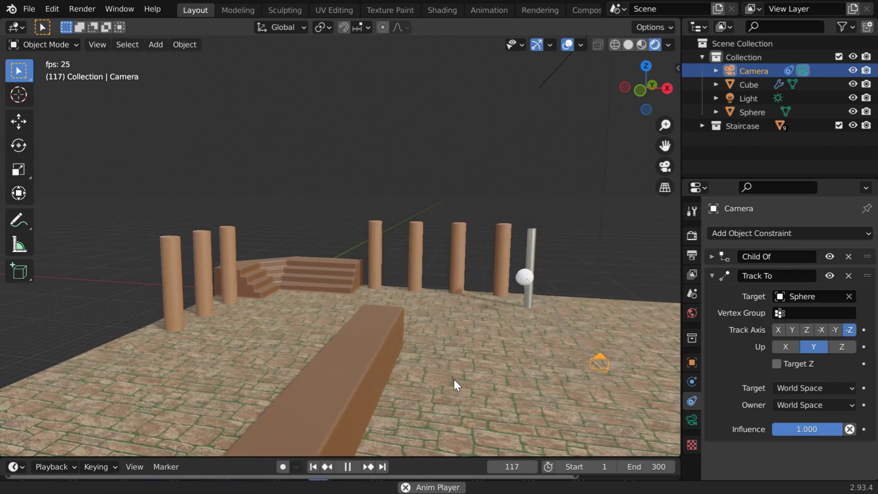
scroll(456, 386, down, 4)
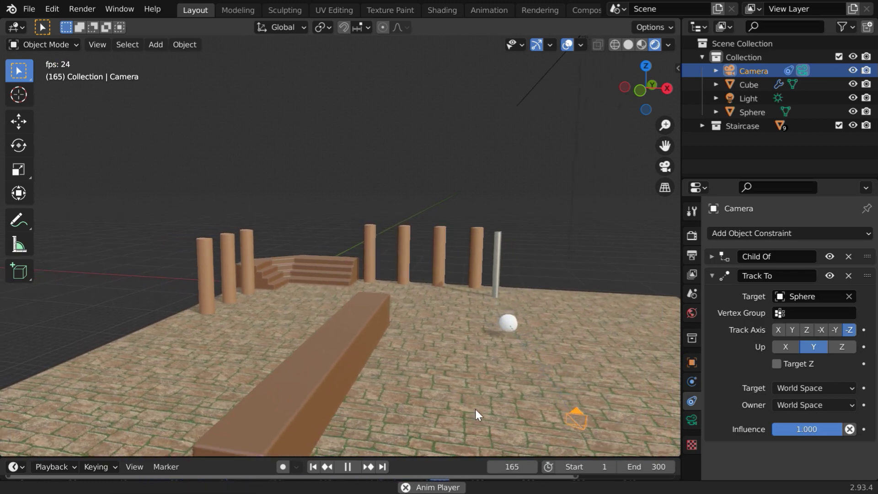
scroll(483, 416, down, 4)
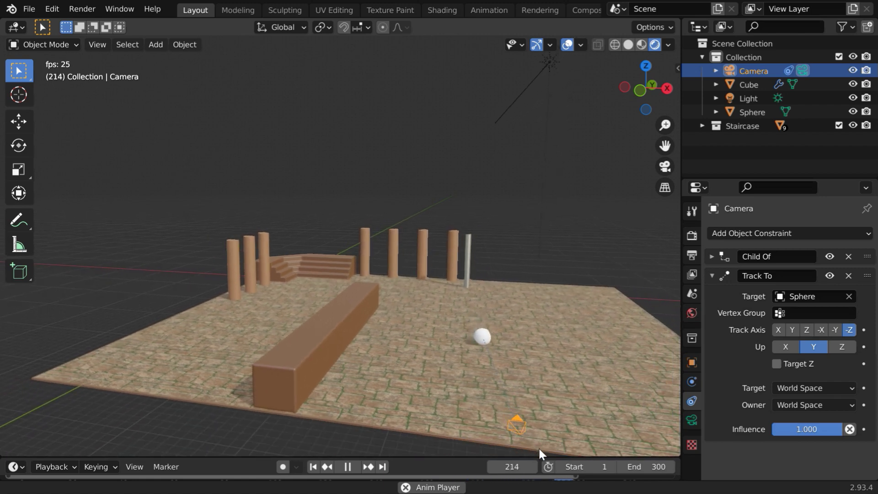
scroll(544, 449, down, 2)
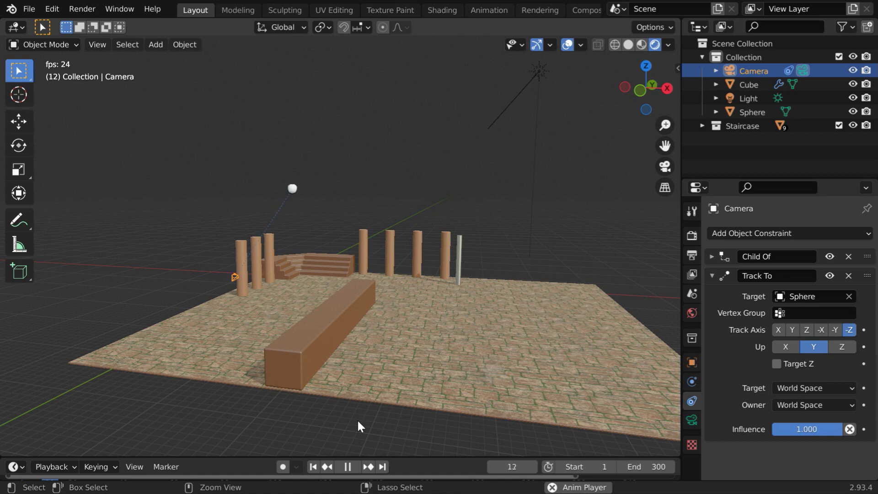
scroll(356, 410, up, 5)
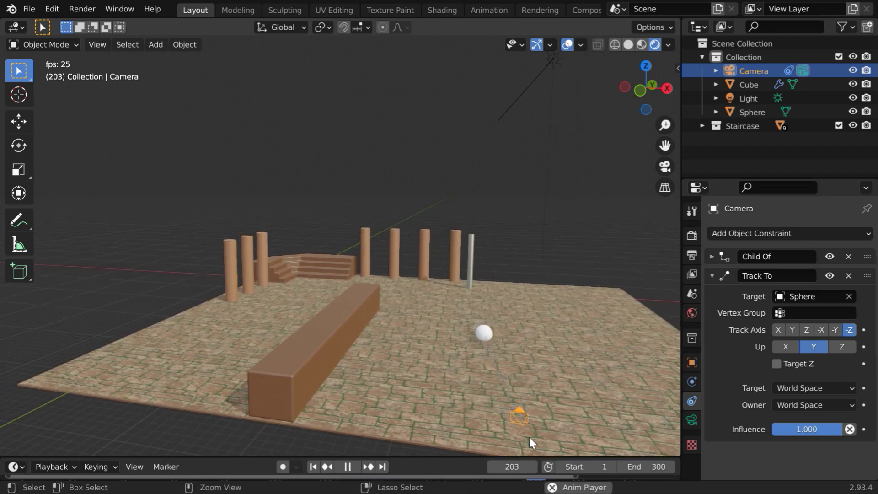
- Rewind to frame 1 and play the animation through the camera view
click(314, 467)
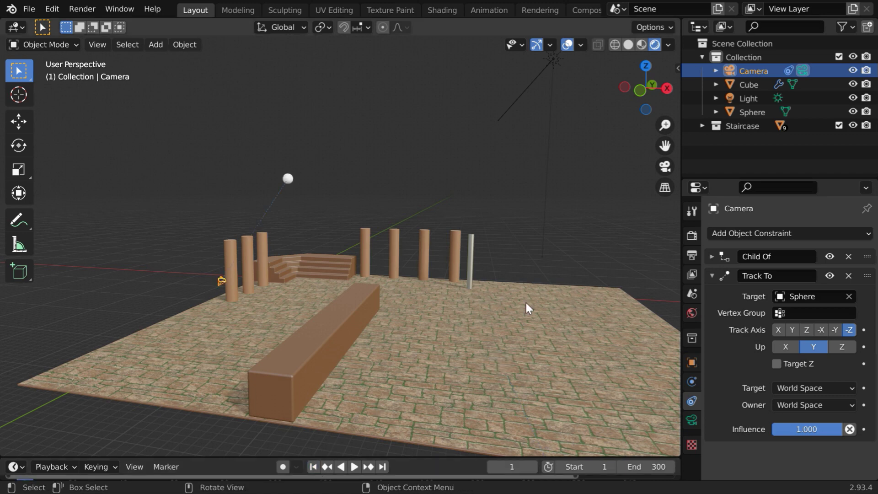
click(666, 168)
click(355, 467)
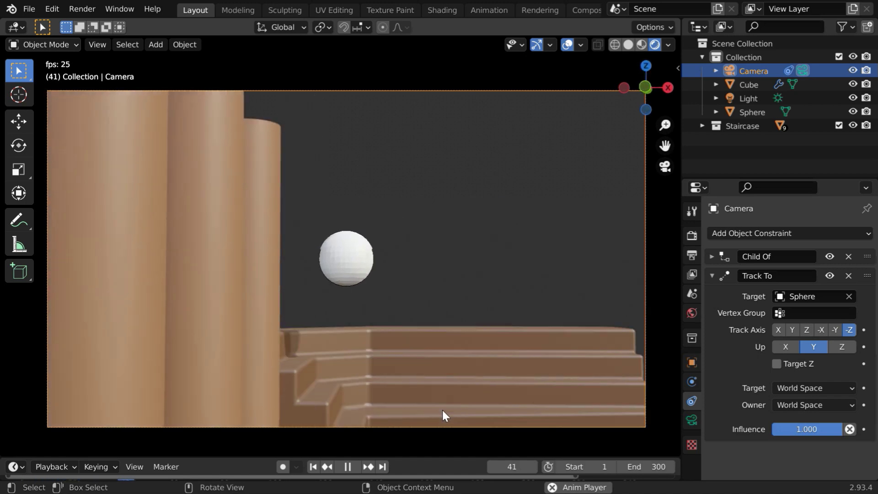
- Expand the Child Of constraint settings, then stop playback and rewind to frame 1
click(712, 256)
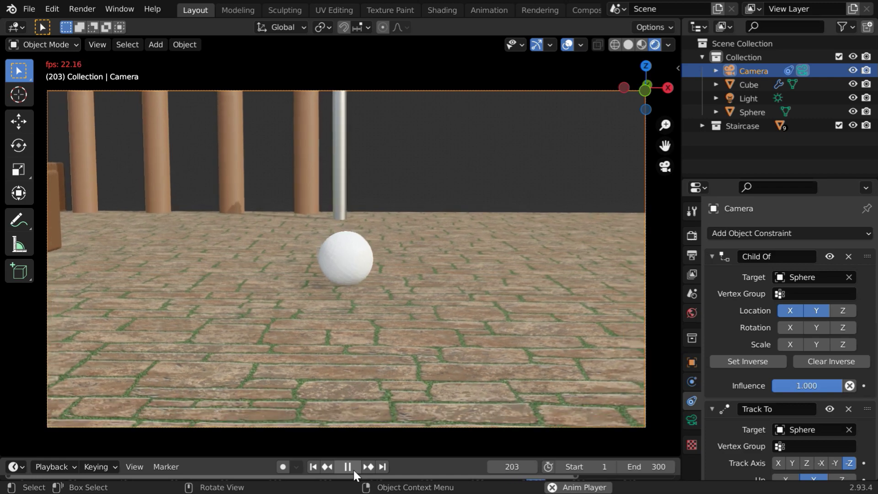
click(353, 470)
click(313, 467)
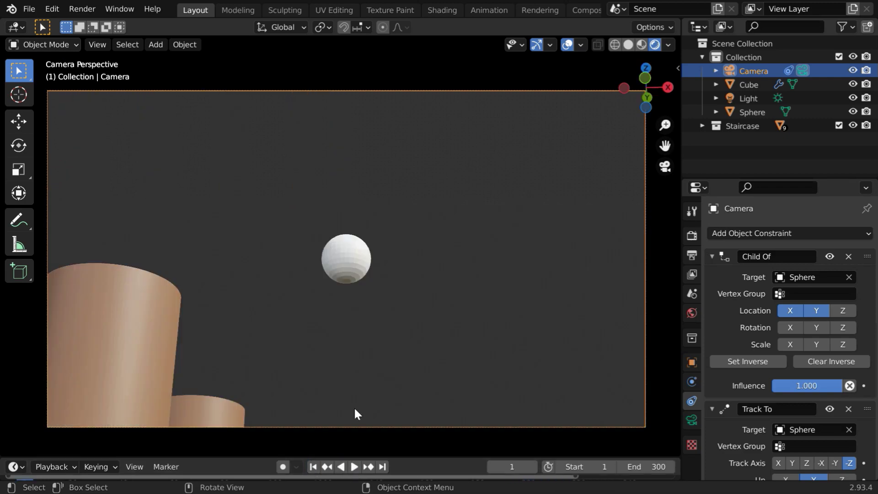
- Return to the free scene view and drag the camera upward along Z
click(665, 167)
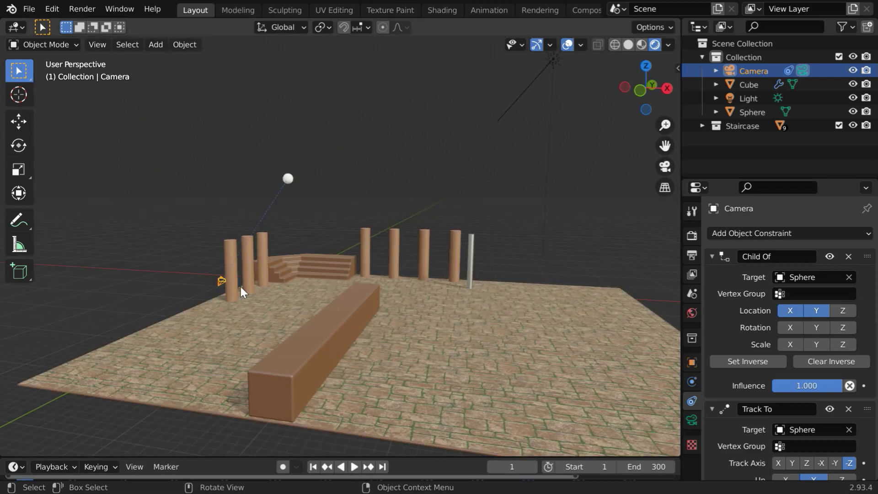
scroll(292, 226, up, 4)
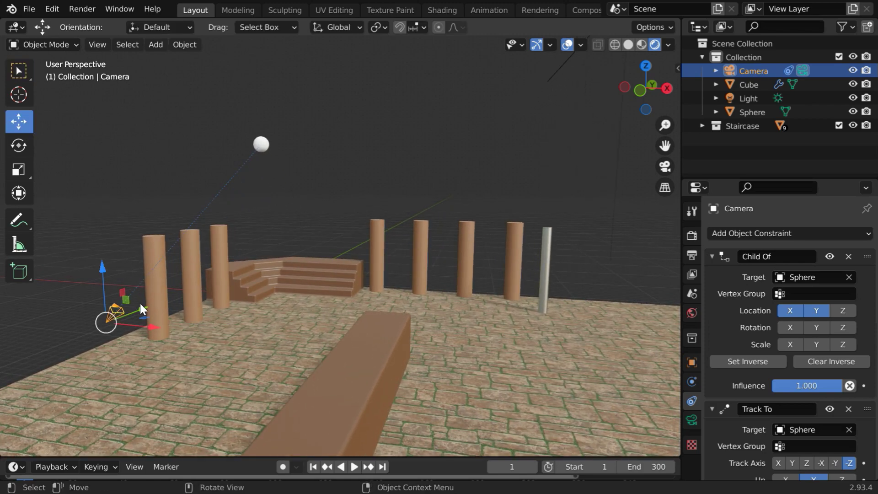
click(278, 238)
drag(243, 221, 241, 173)
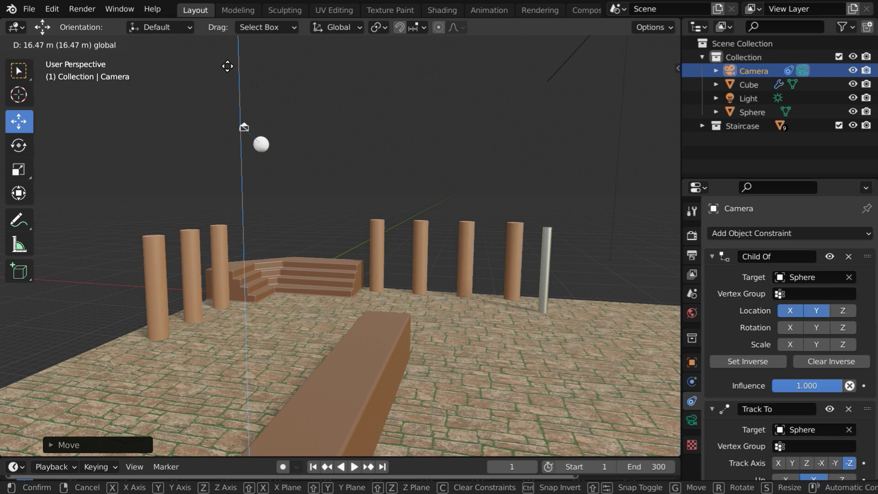
drag(228, 66, 228, 68)
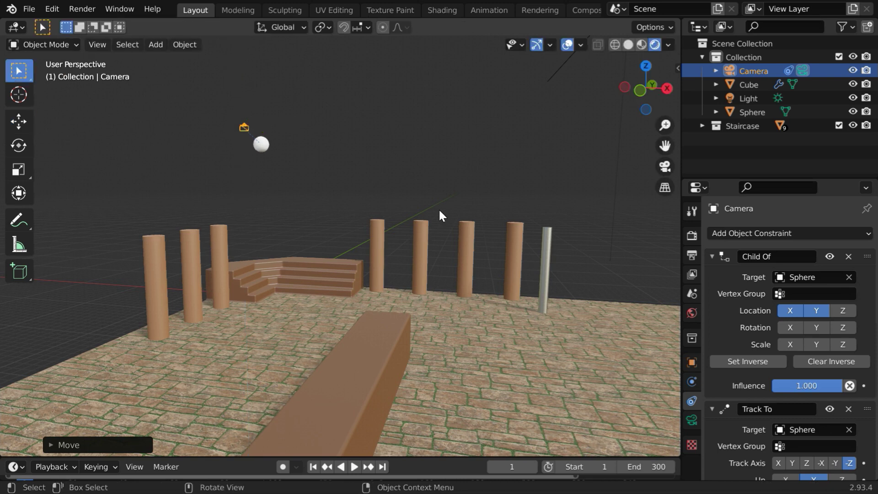
- Show Object properties, check the Sphere's 20 m height, and reselect the camera
click(690, 362)
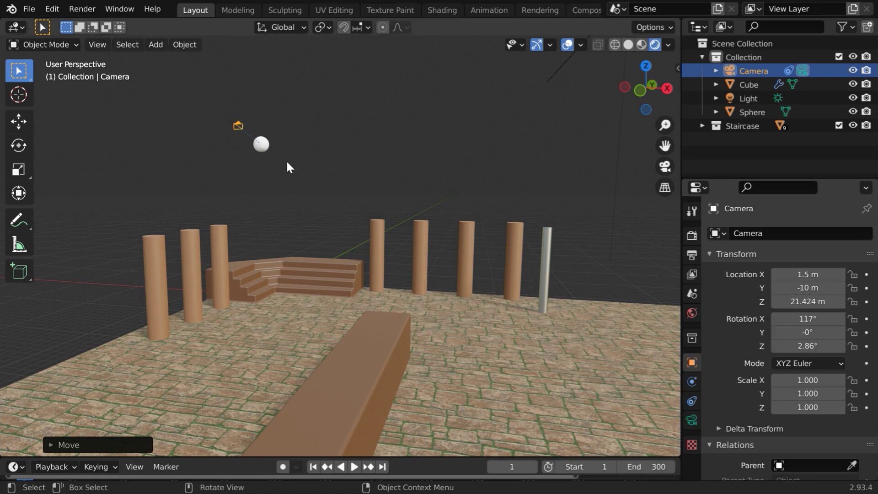
click(262, 149)
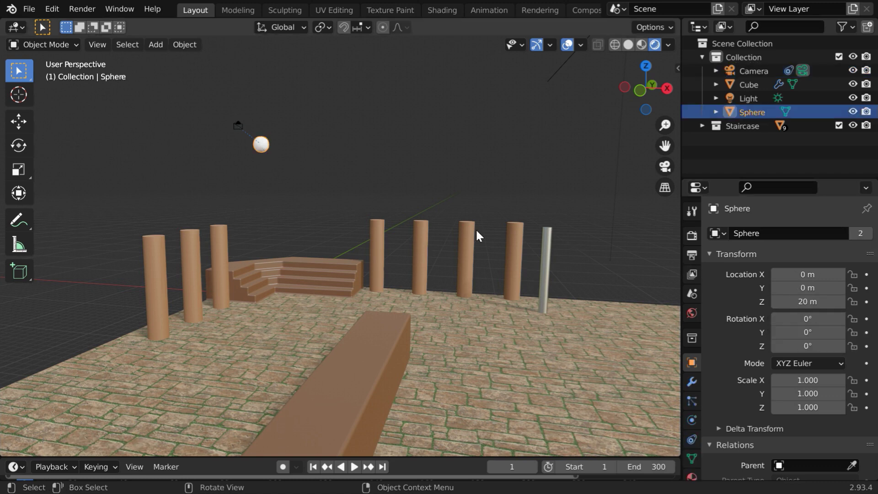
click(237, 126)
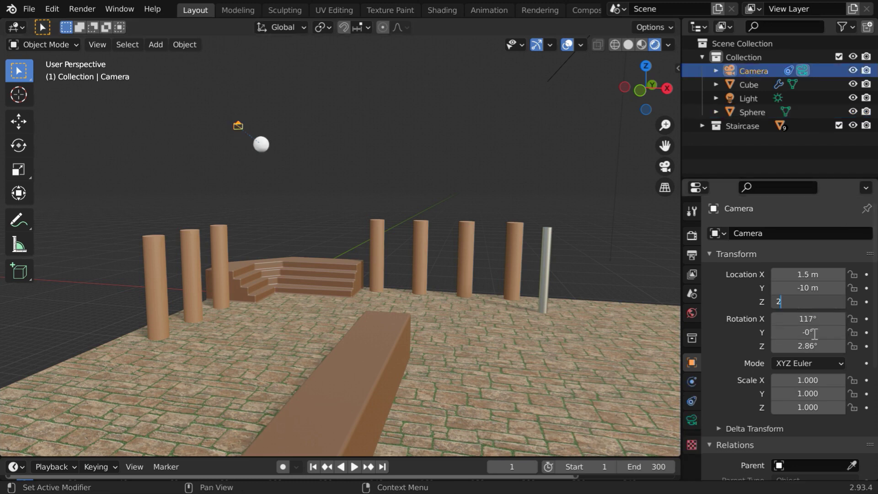
- Enable Location Z on the Child Of constraint and play the animation, stopping at frame 223
click(692, 402)
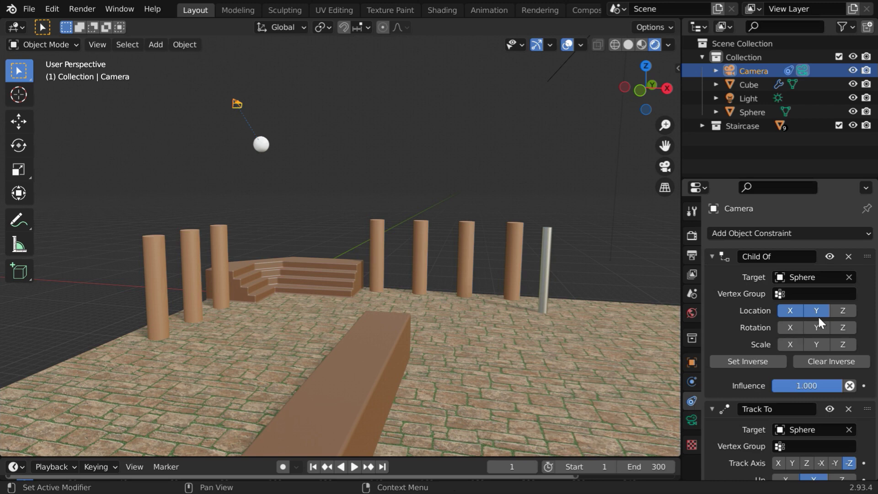
click(842, 311)
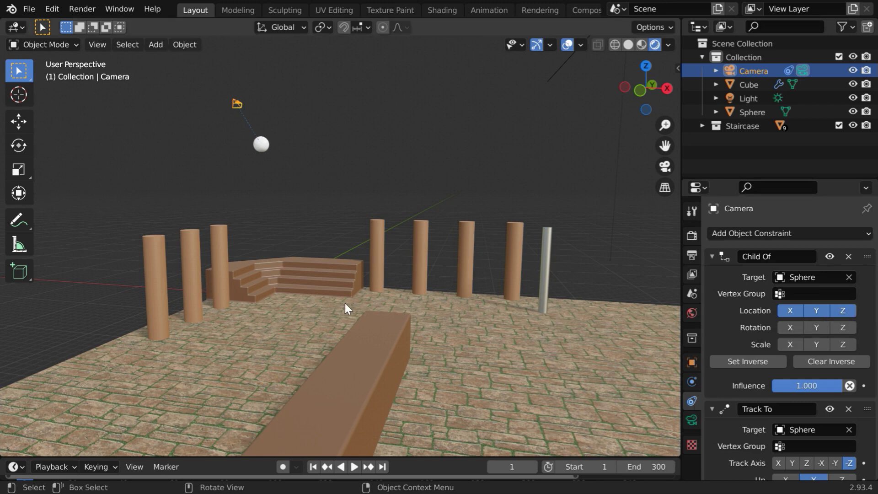
click(354, 467)
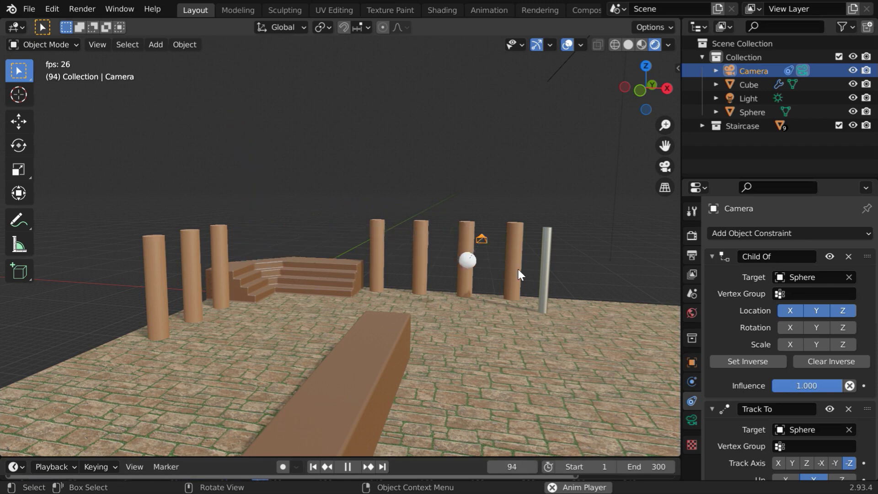
middle_drag(562, 316, 556, 365)
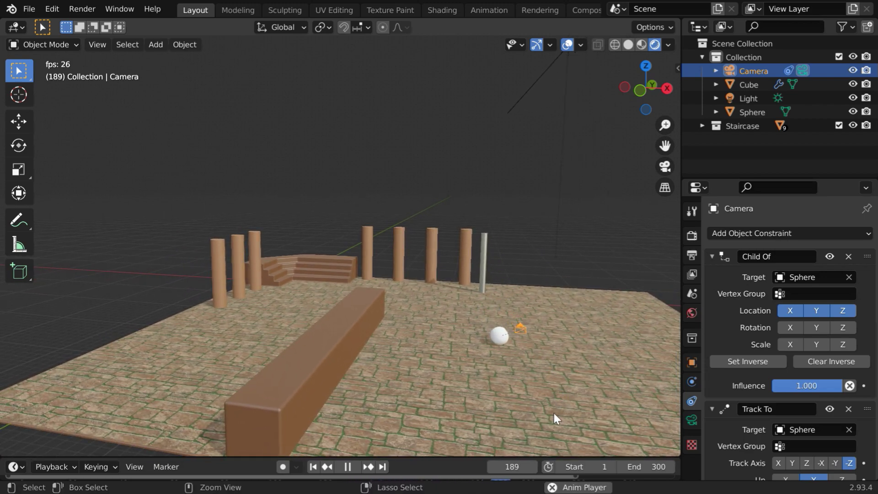
click(343, 468)
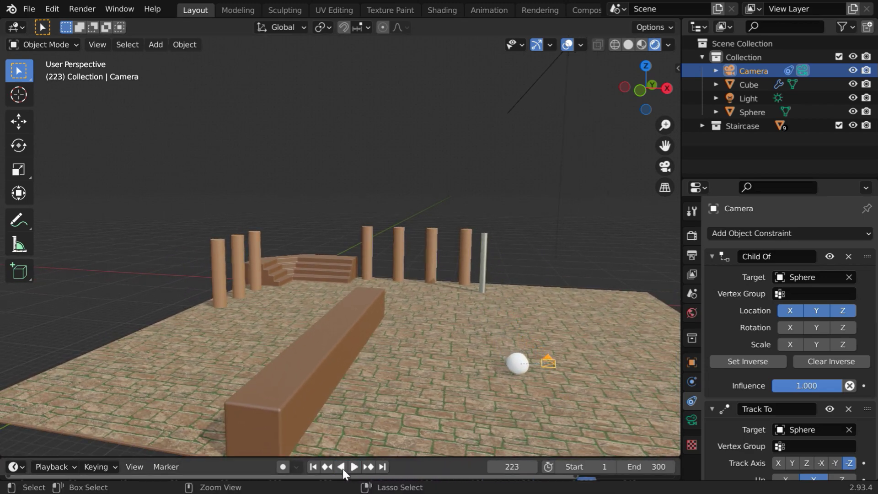
- Rewind to frame 1 and play the animation through the camera view, following the bouncing sphere
click(315, 466)
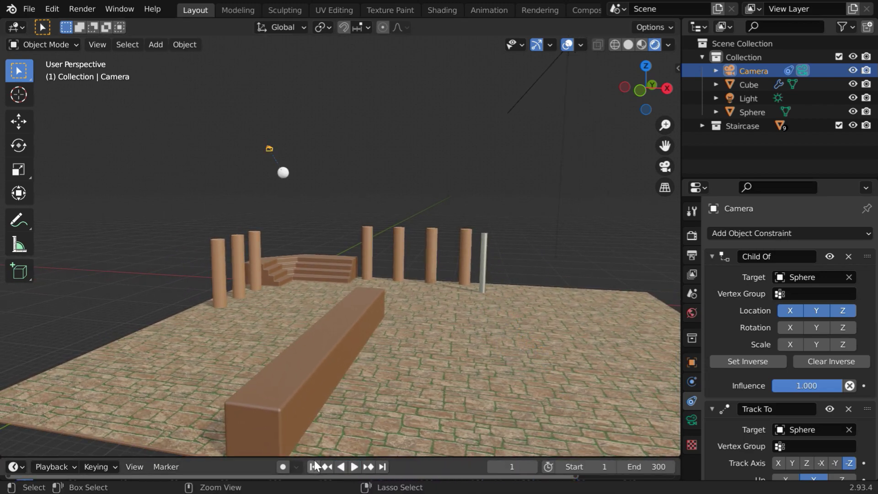
click(665, 167)
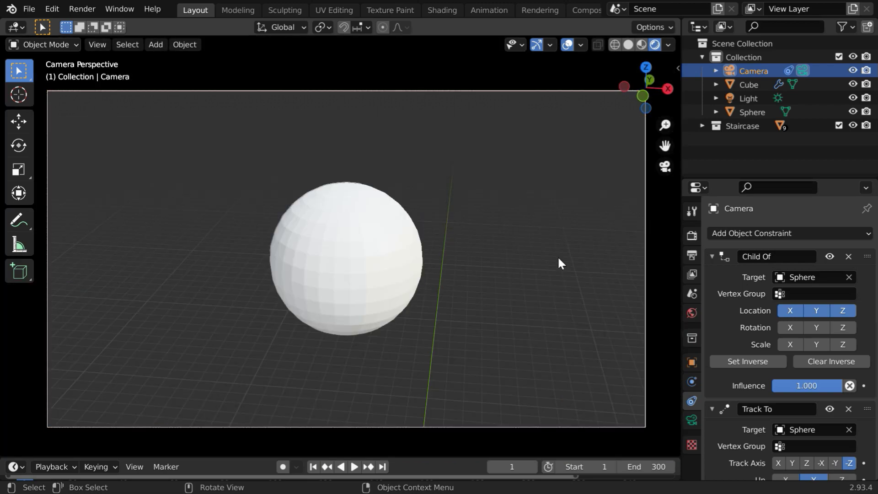
click(353, 467)
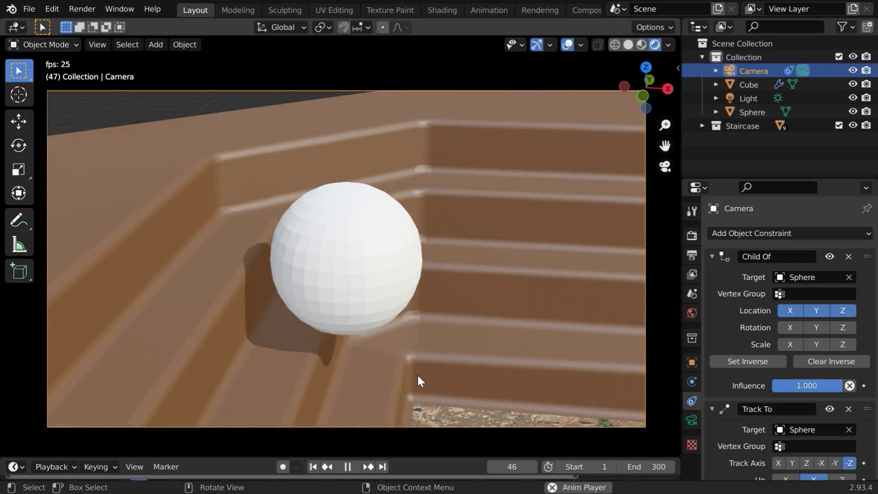